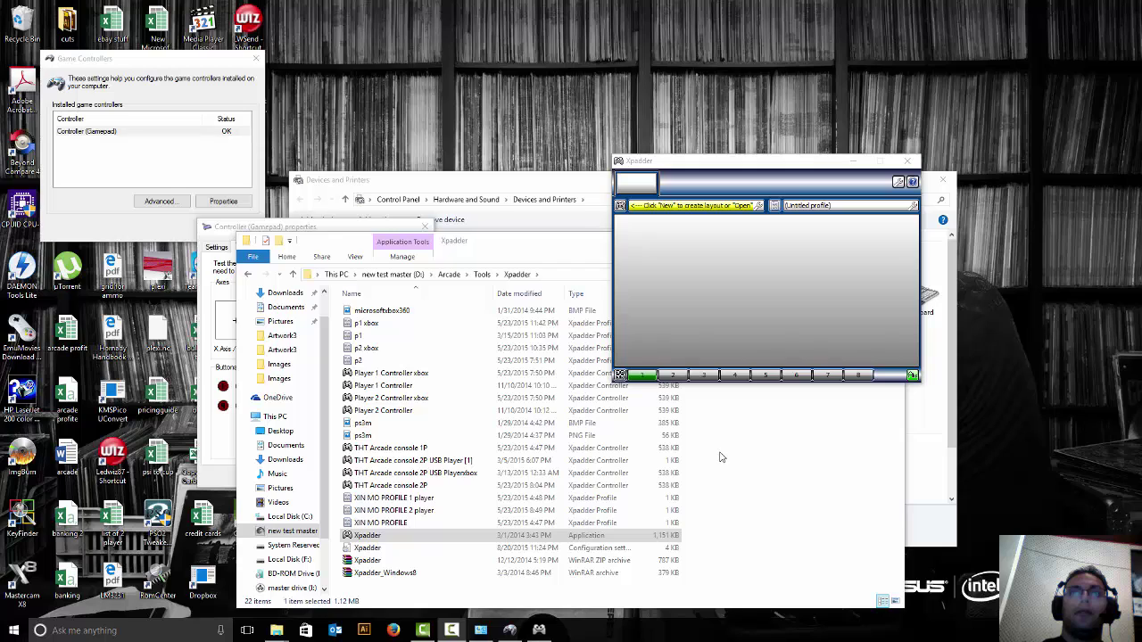
Step: Display the Xpadder folder's full path, and bring the Devices and Printers and gamepad properties windows forward
{"action": "left_click", "coordinate": [560, 279]}
{"action": "left_click", "coordinate": [504, 279]}
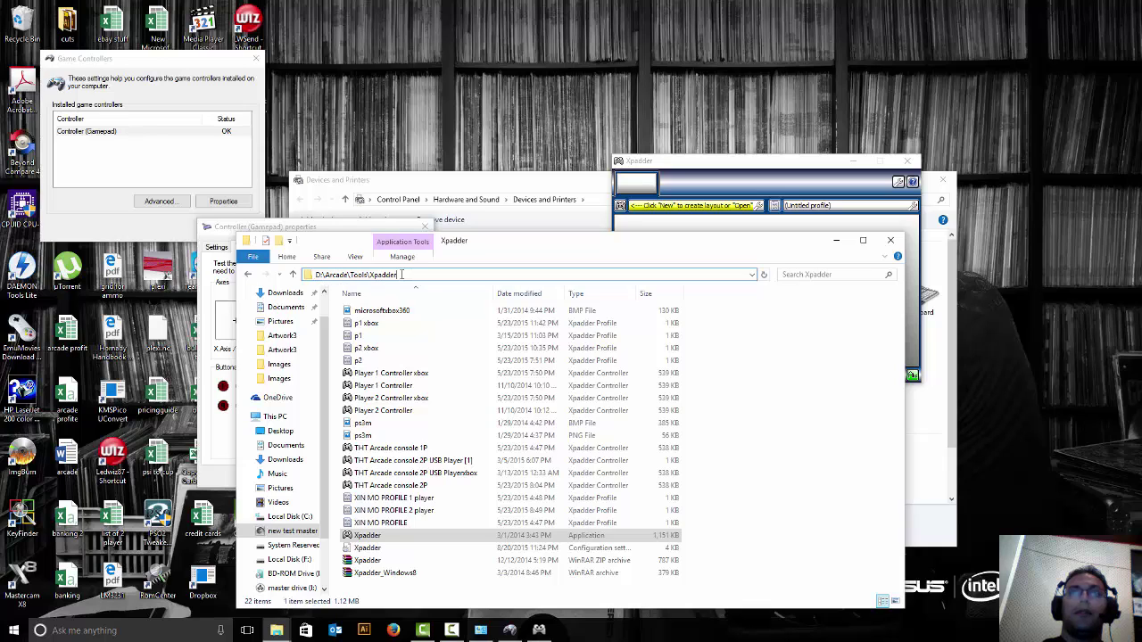
{"action": "left_click_drag", "start_coordinate": [398, 275], "coordinate": [311, 274]}
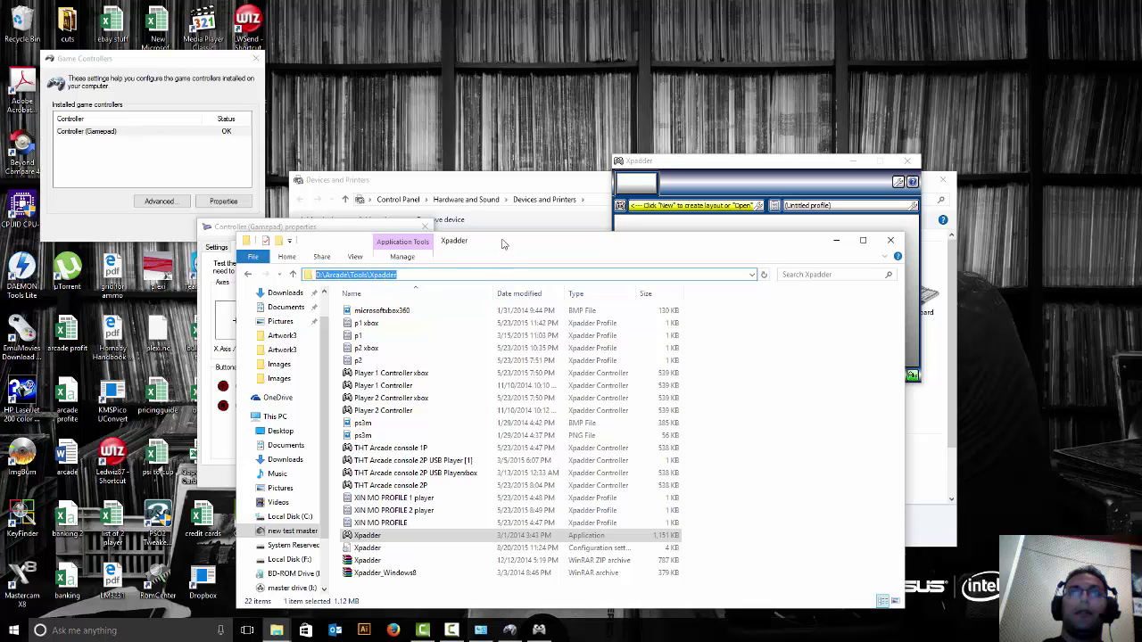
{"action": "left_click", "coordinate": [500, 191]}
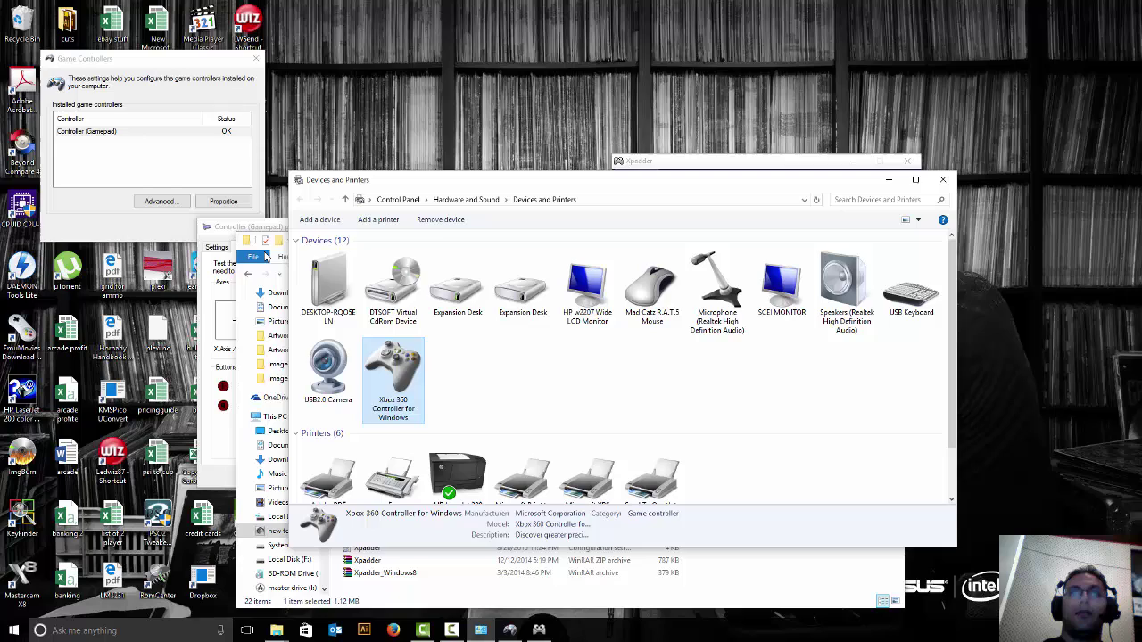
{"action": "left_click", "coordinate": [229, 234]}
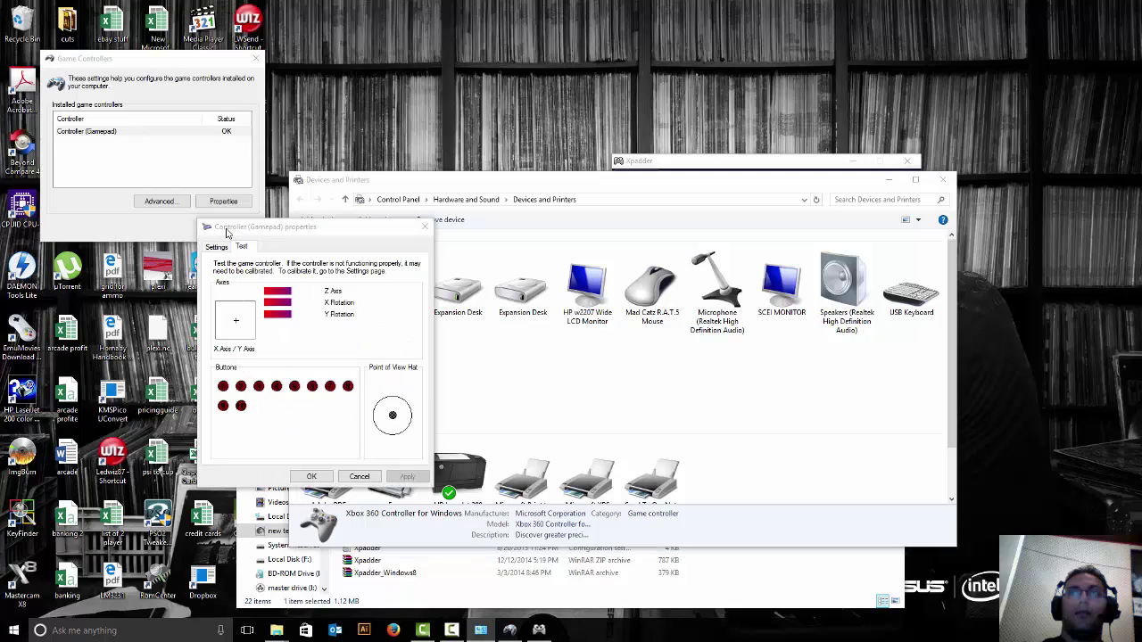
Step: Switch to Xpadder and load the "Player 1 Controller xbox" controller layout from the Xpadder folder
{"action": "left_click", "coordinate": [539, 631]}
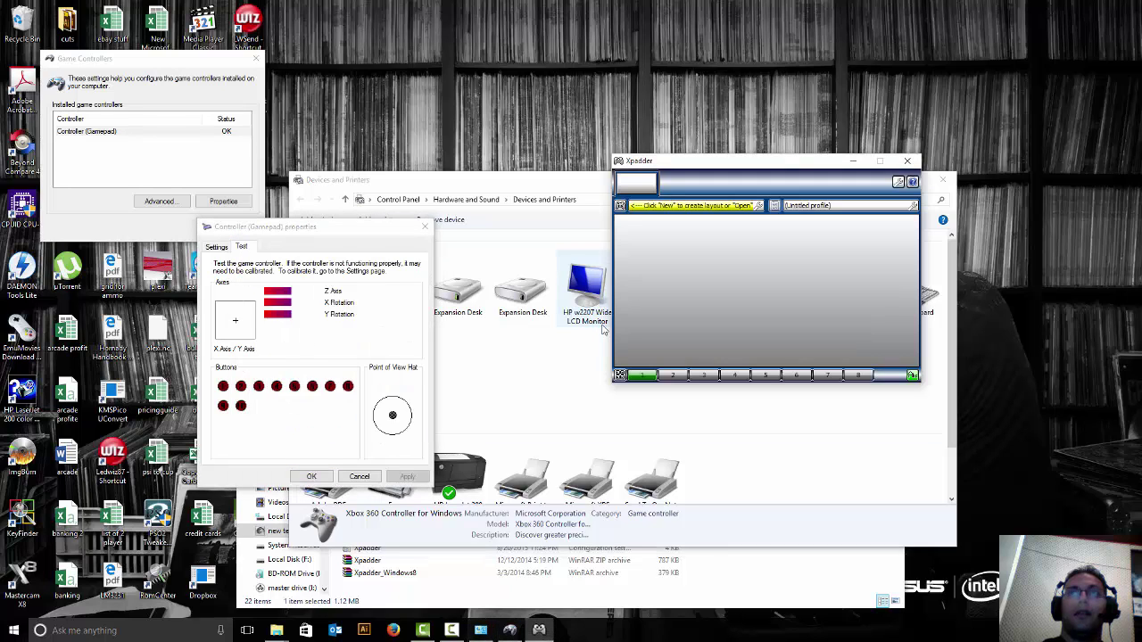
{"action": "left_click_drag", "start_coordinate": [656, 165], "coordinate": [611, 237]}
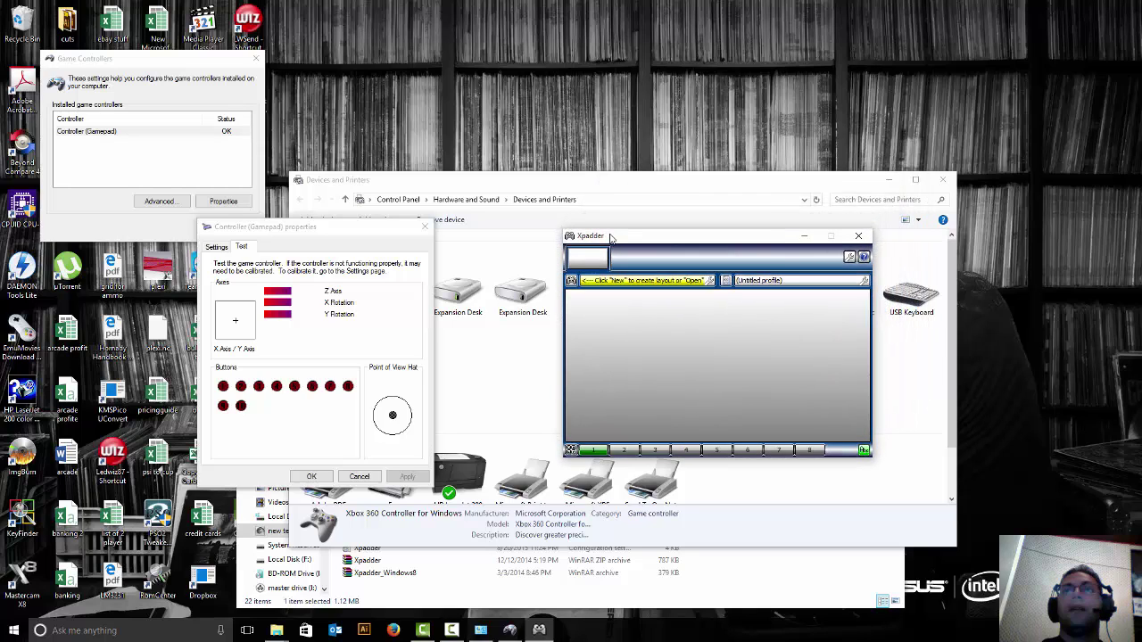
{"action": "left_click", "coordinate": [573, 281]}
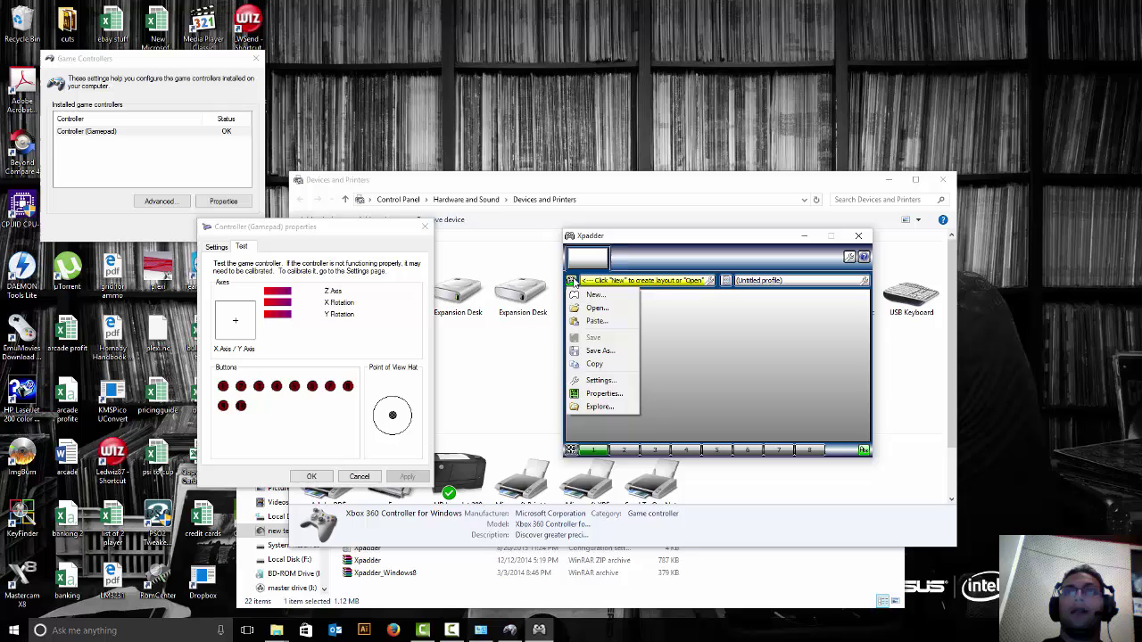
{"action": "left_click", "coordinate": [577, 309]}
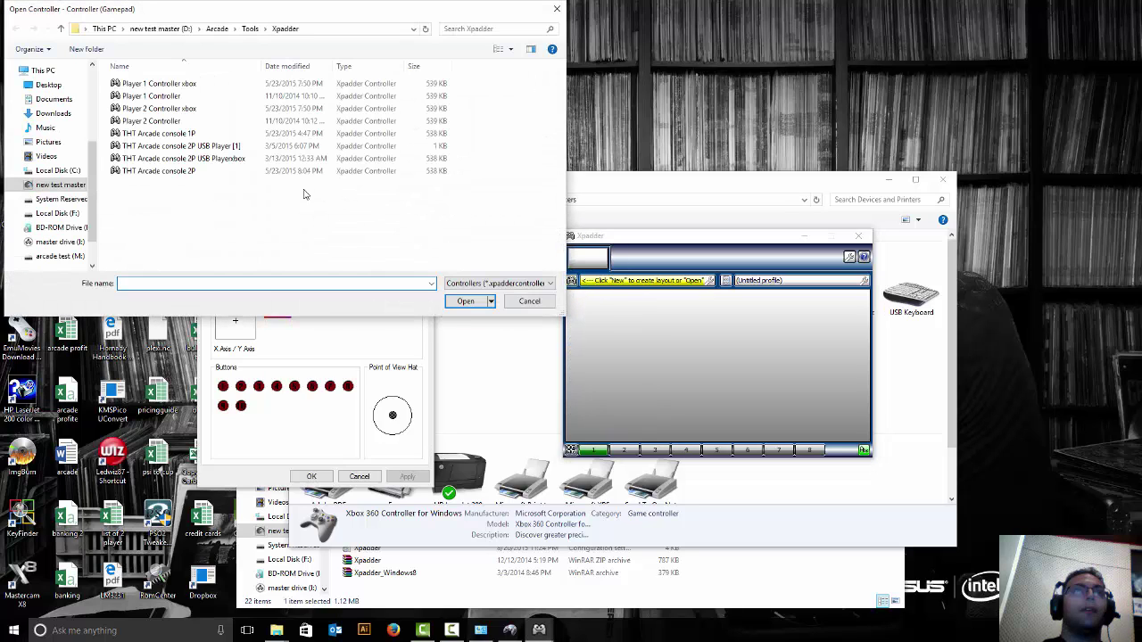
{"action": "double_click", "coordinate": [145, 89]}
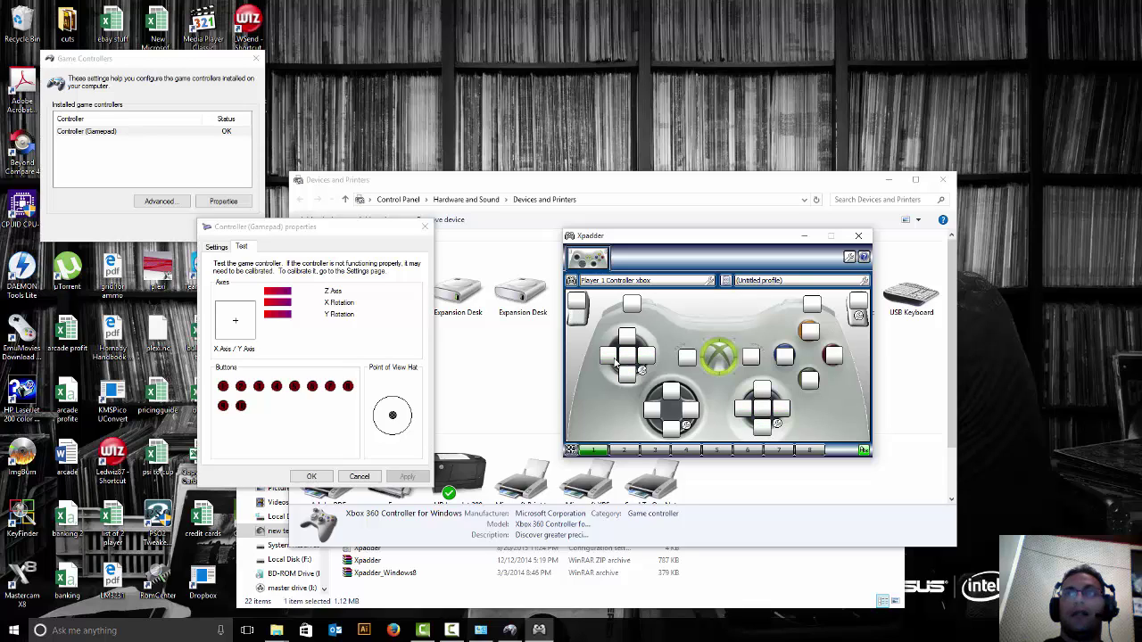
Step: Open the "360" Xpadder profile from the _Default profiles folder to apply its key mappings to the controller
{"action": "left_click", "coordinate": [725, 281]}
{"action": "left_click", "coordinate": [749, 308]}
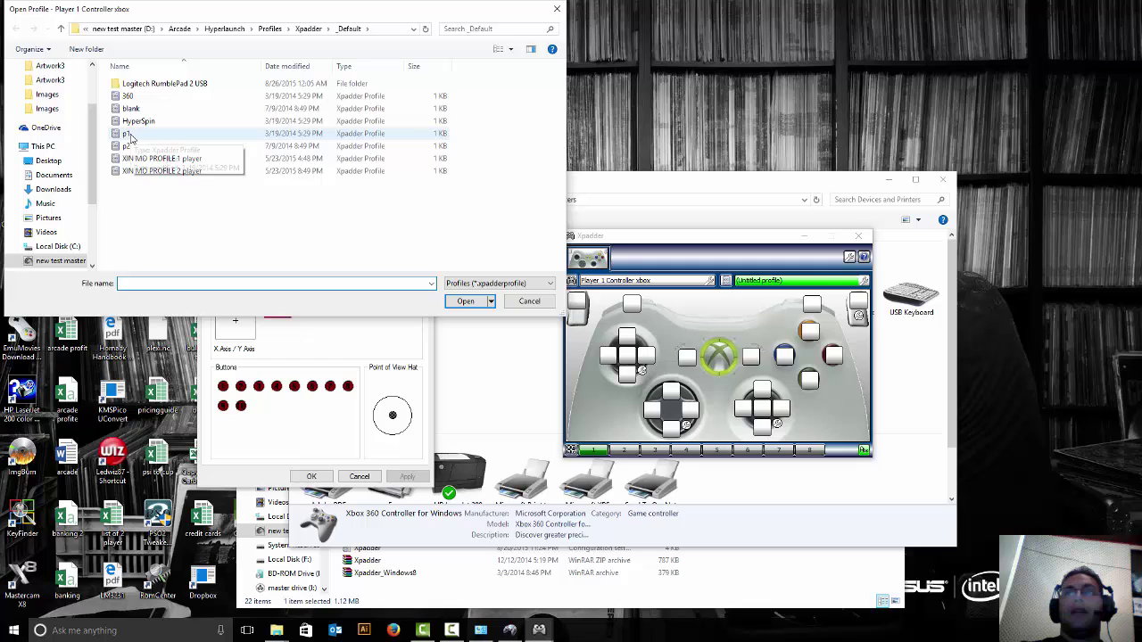
{"action": "double_click", "coordinate": [131, 97]}
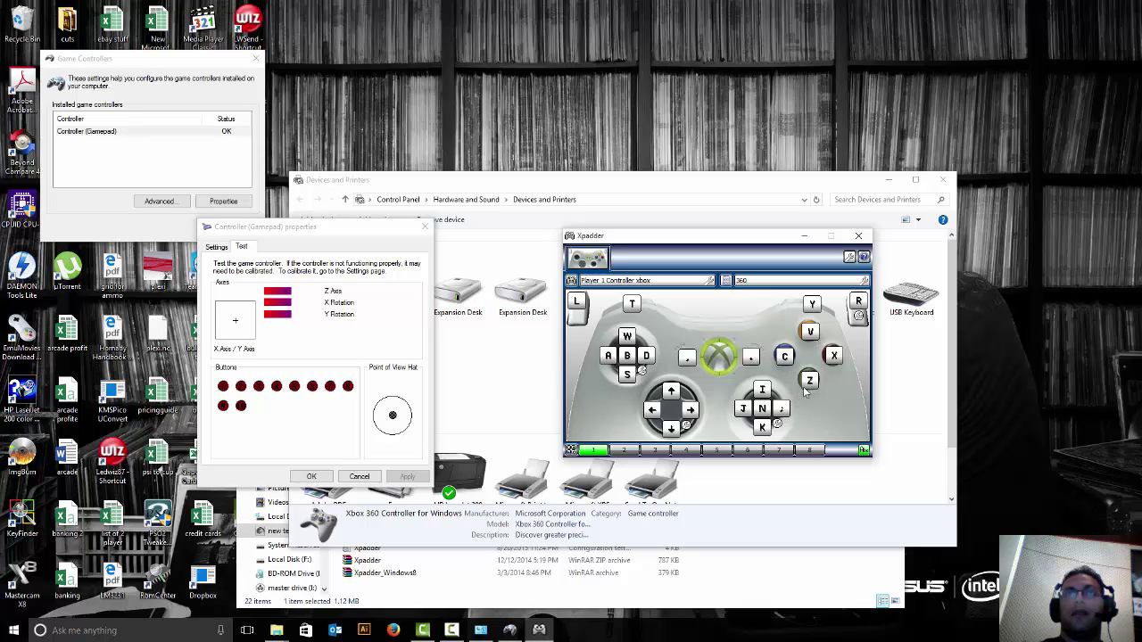
Step: Examine the advanced assignment of Button 8 on the controller layout, and close its assignment windows
{"action": "left_click", "coordinate": [223, 389]}
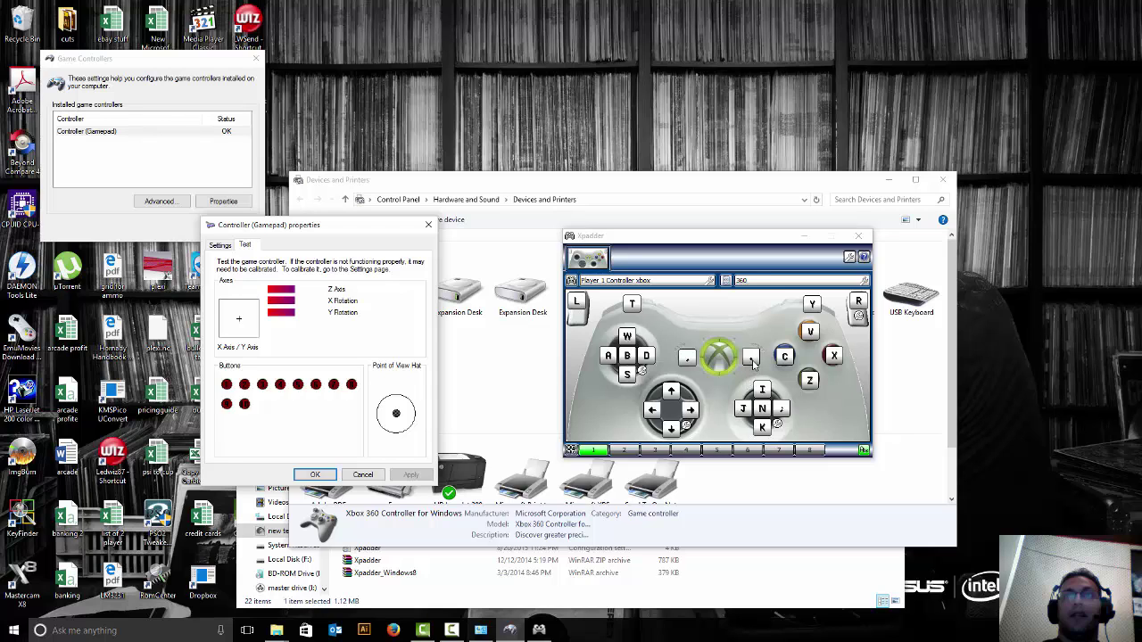
{"action": "left_click", "coordinate": [753, 361]}
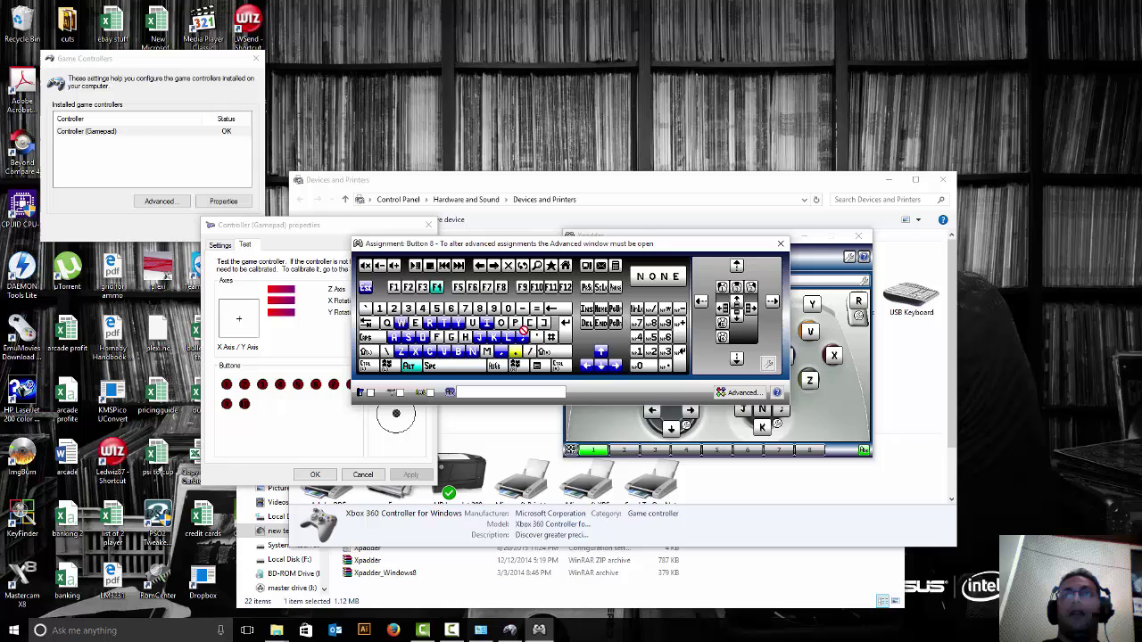
{"action": "left_click", "coordinate": [739, 394]}
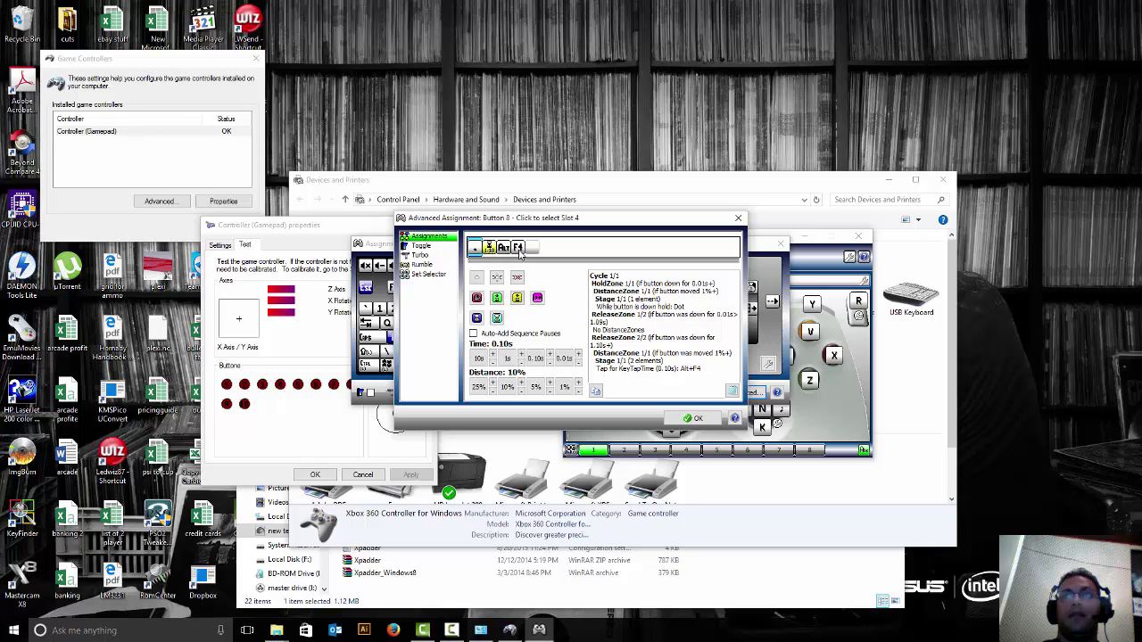
{"action": "left_click", "coordinate": [737, 218]}
{"action": "left_click", "coordinate": [782, 244]}
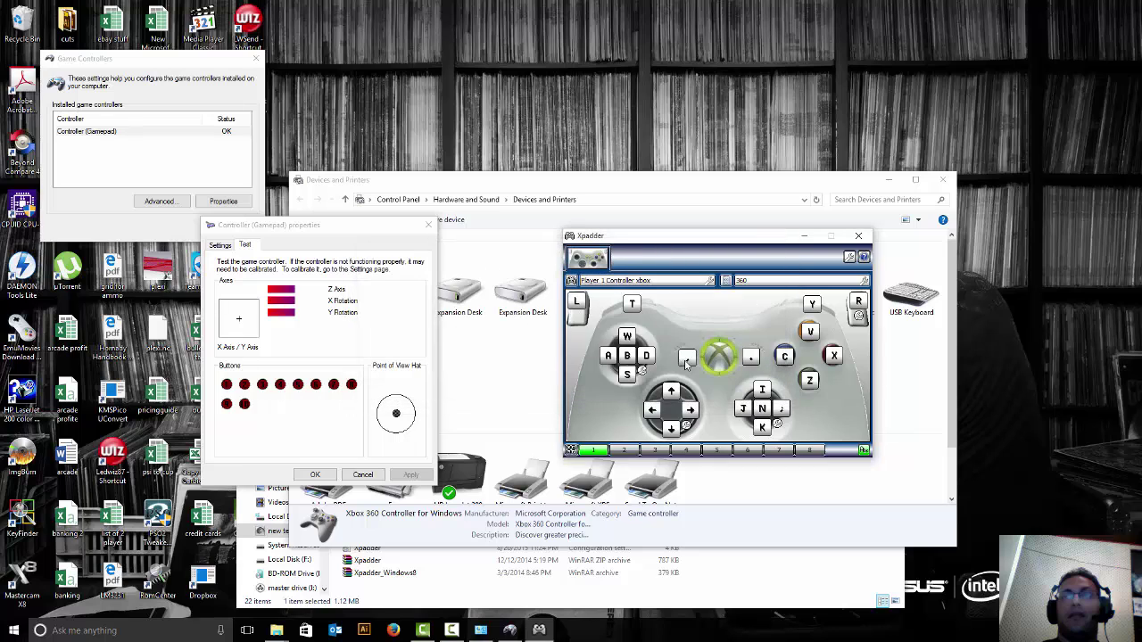
Step: Examine the advanced assignment of Button 7 on the controller layout, and close its assignment windows
{"action": "left_click", "coordinate": [688, 361]}
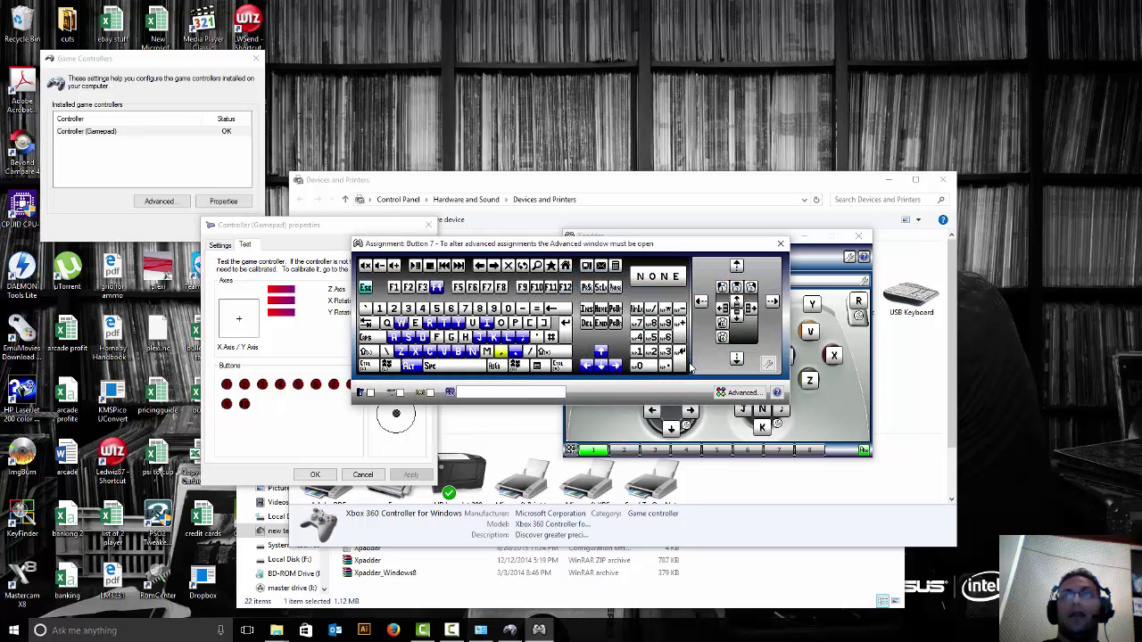
{"action": "left_click", "coordinate": [740, 393]}
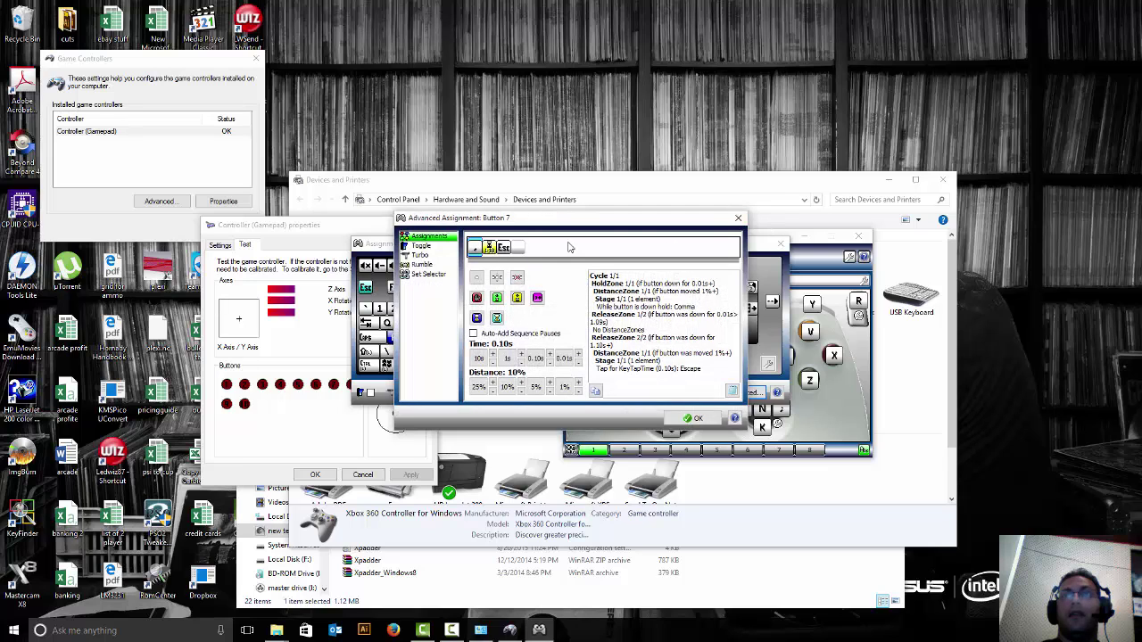
{"action": "left_click", "coordinate": [738, 218]}
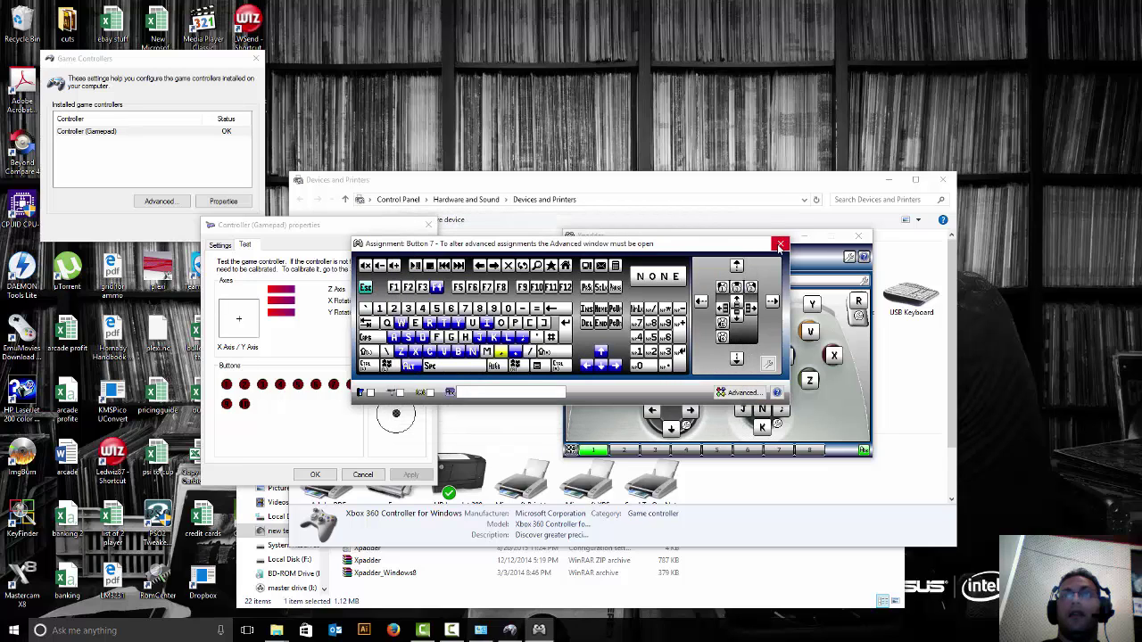
{"action": "left_click", "coordinate": [780, 242]}
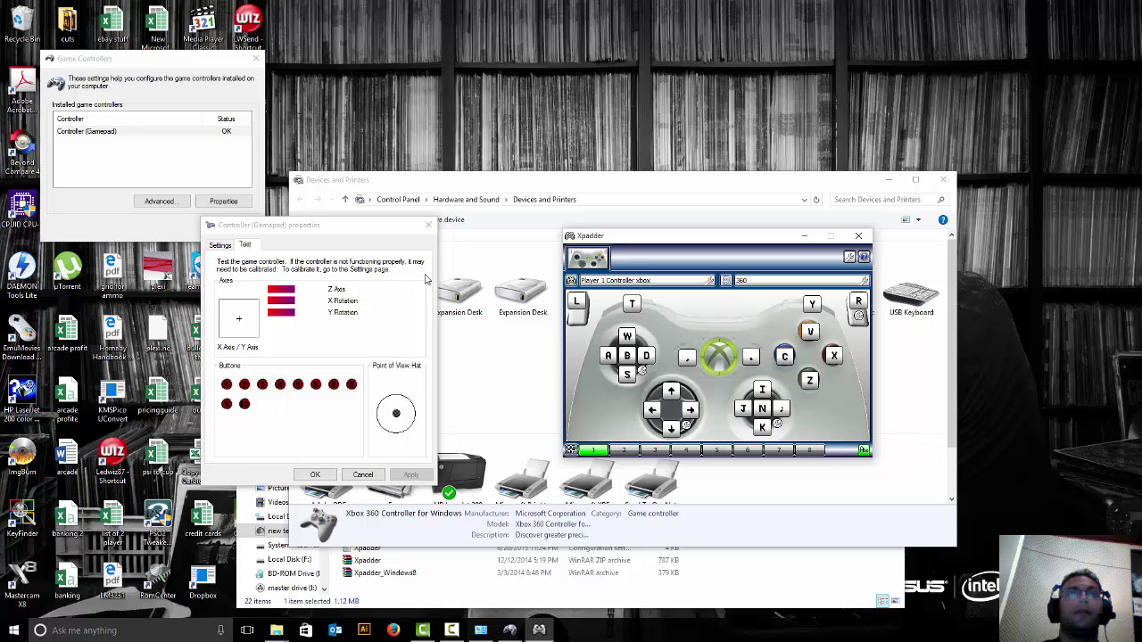
Step: Close the gamepad properties, Xpadder, Game Controllers and Devices and Printers windows
{"action": "left_click", "coordinate": [430, 226]}
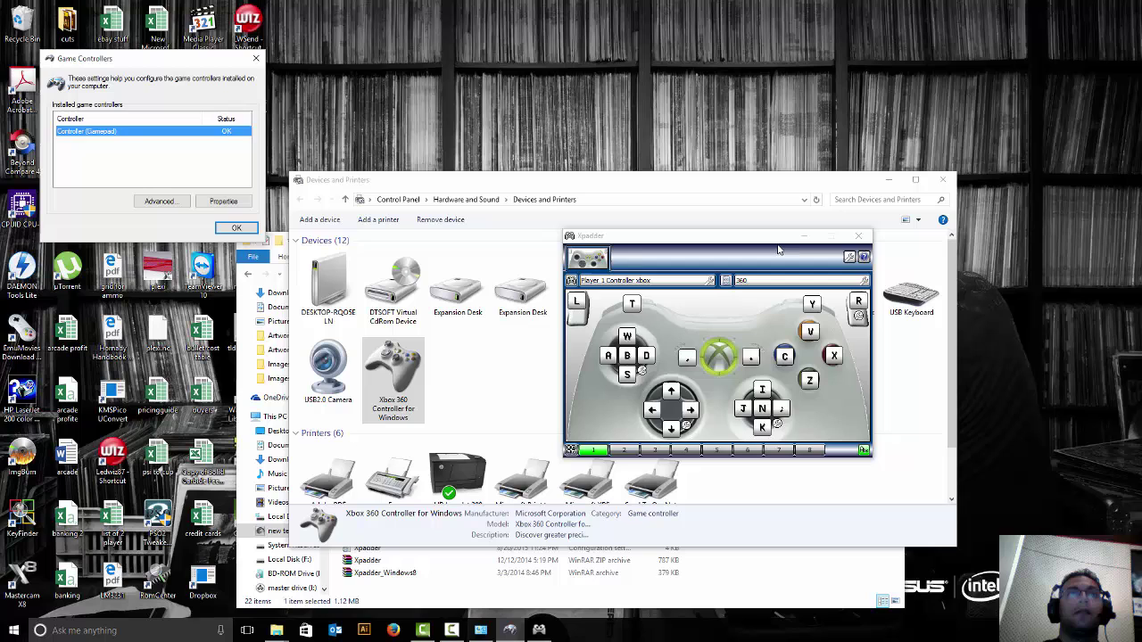
{"action": "left_click", "coordinate": [862, 238]}
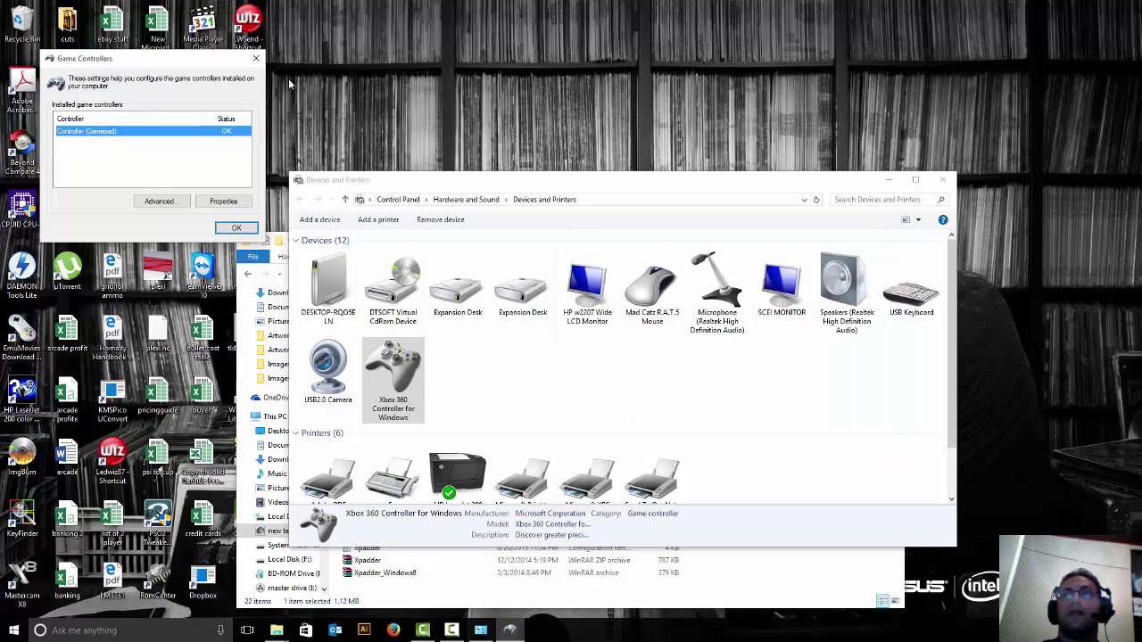
{"action": "left_click", "coordinate": [256, 58]}
{"action": "left_click", "coordinate": [917, 180]}
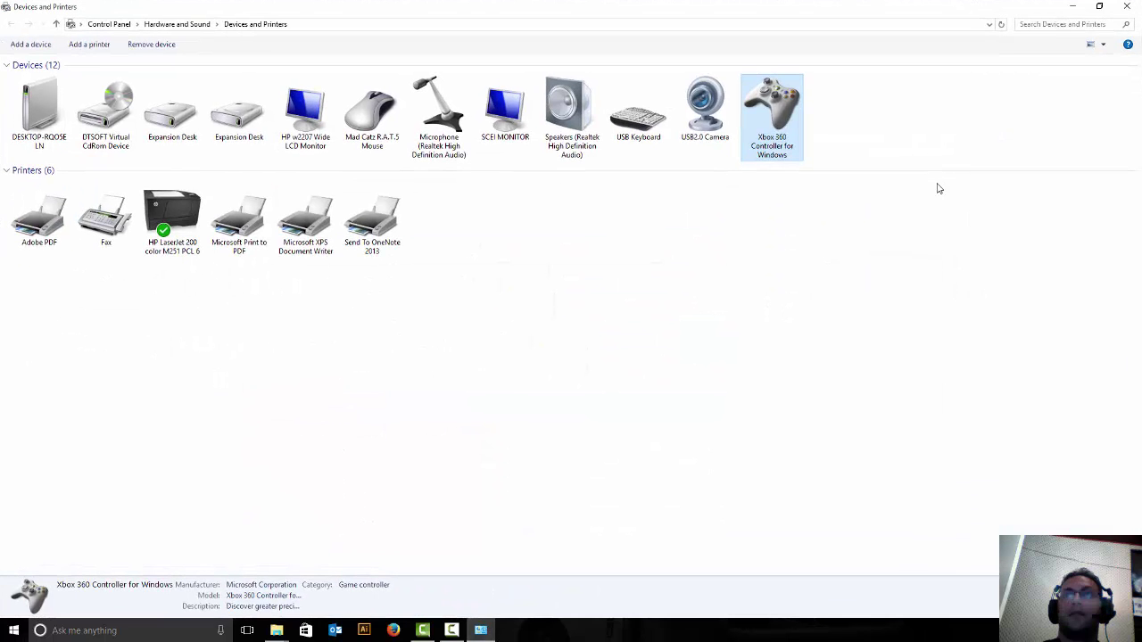
{"action": "left_click", "coordinate": [1126, 6]}
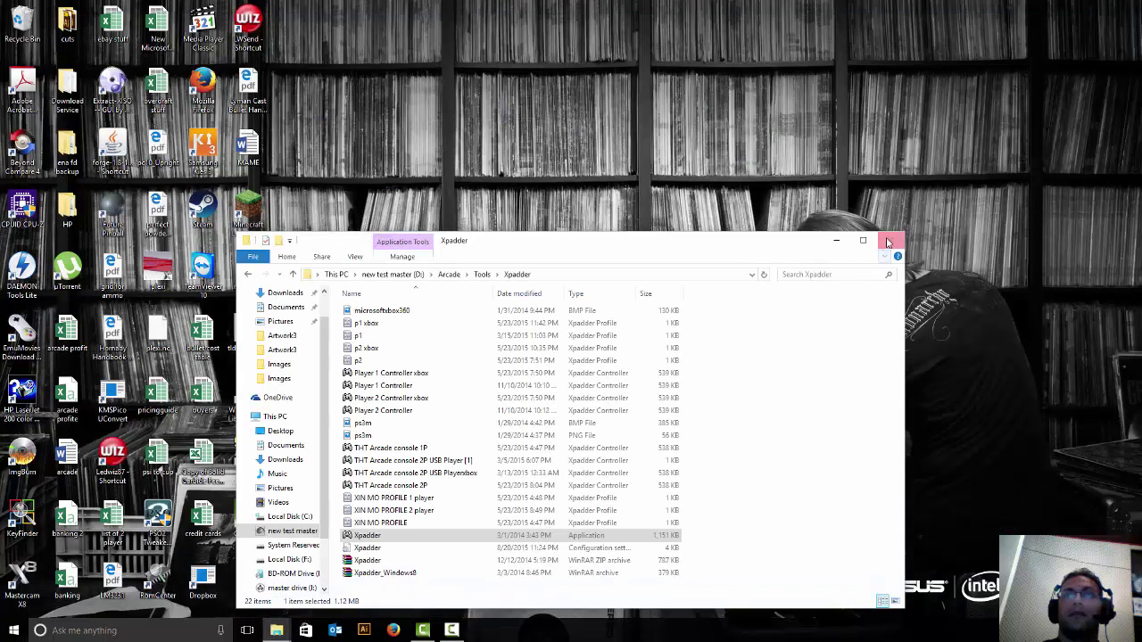
Step: Browse to the Arcade\Hyperlaunch folder on master drive (I:) and launch HyperLaunch HQ
{"action": "left_click", "coordinate": [393, 275]}
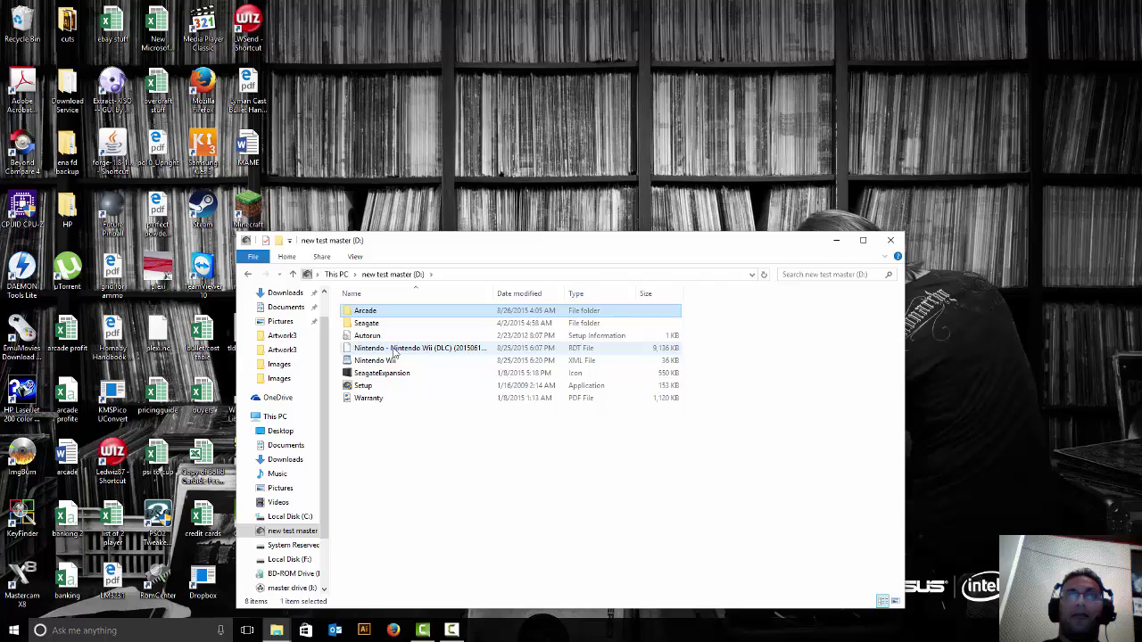
{"action": "left_click", "coordinate": [336, 275]}
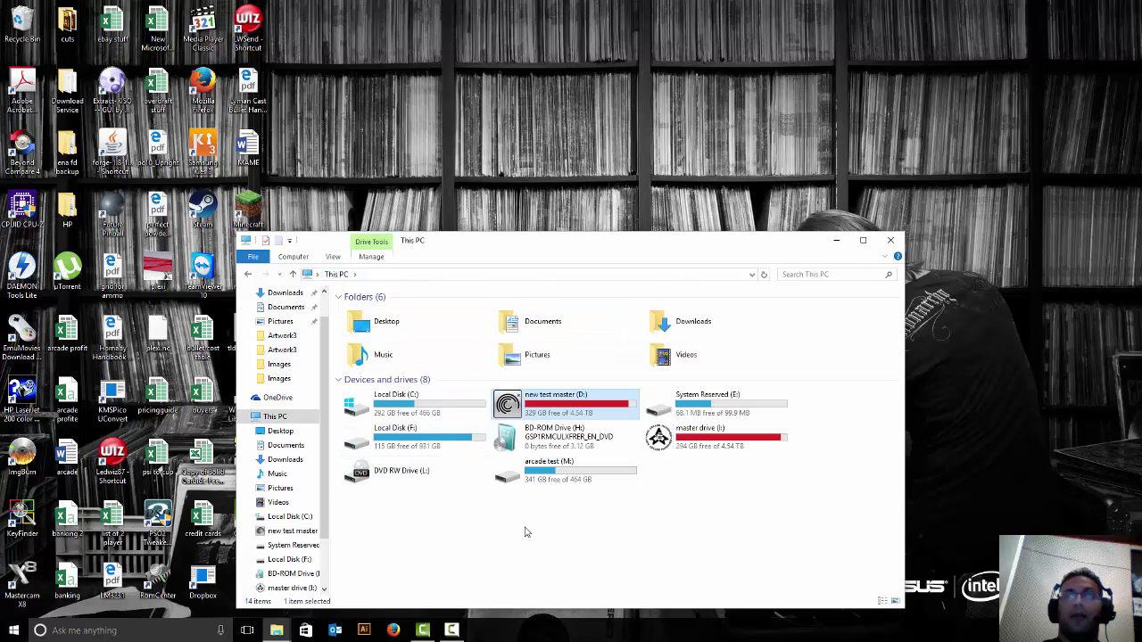
{"action": "double_click", "coordinate": [678, 436]}
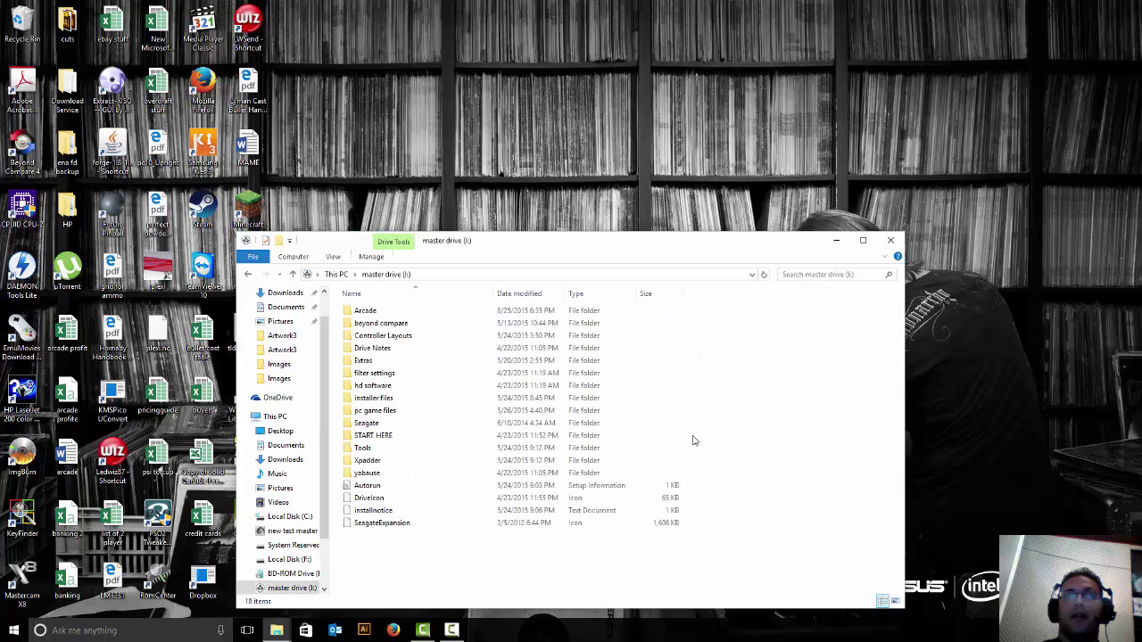
{"action": "double_click", "coordinate": [375, 312]}
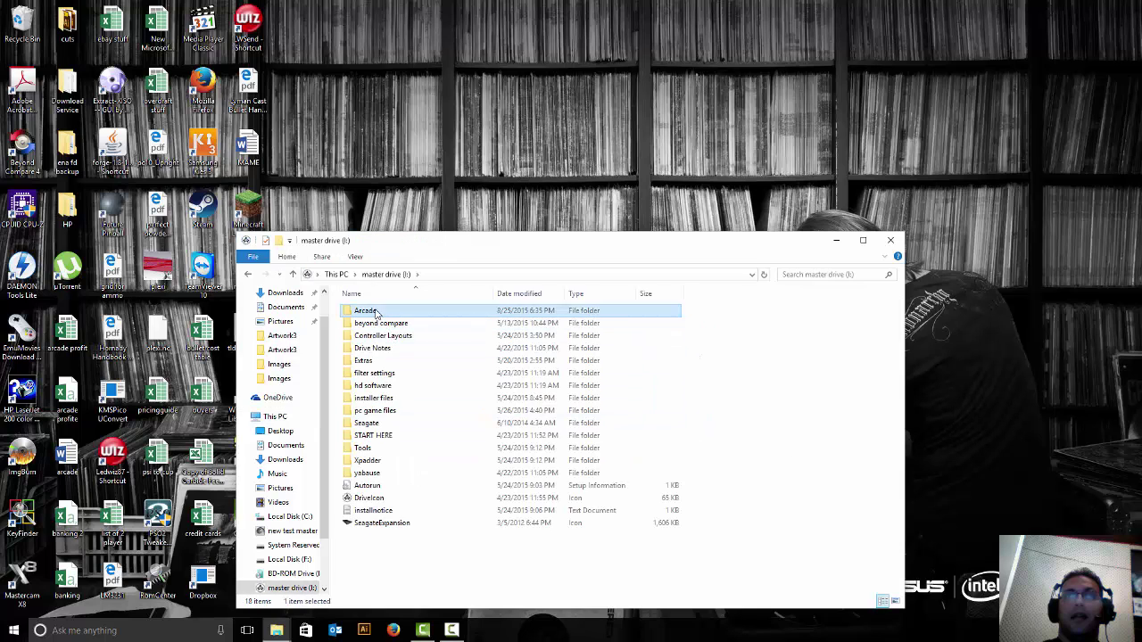
{"action": "scroll", "coordinate": [373, 417], "scroll_direction": "down", "scroll_amount": 8}
{"action": "scroll", "coordinate": [373, 417], "scroll_direction": "down", "scroll_amount": 4}
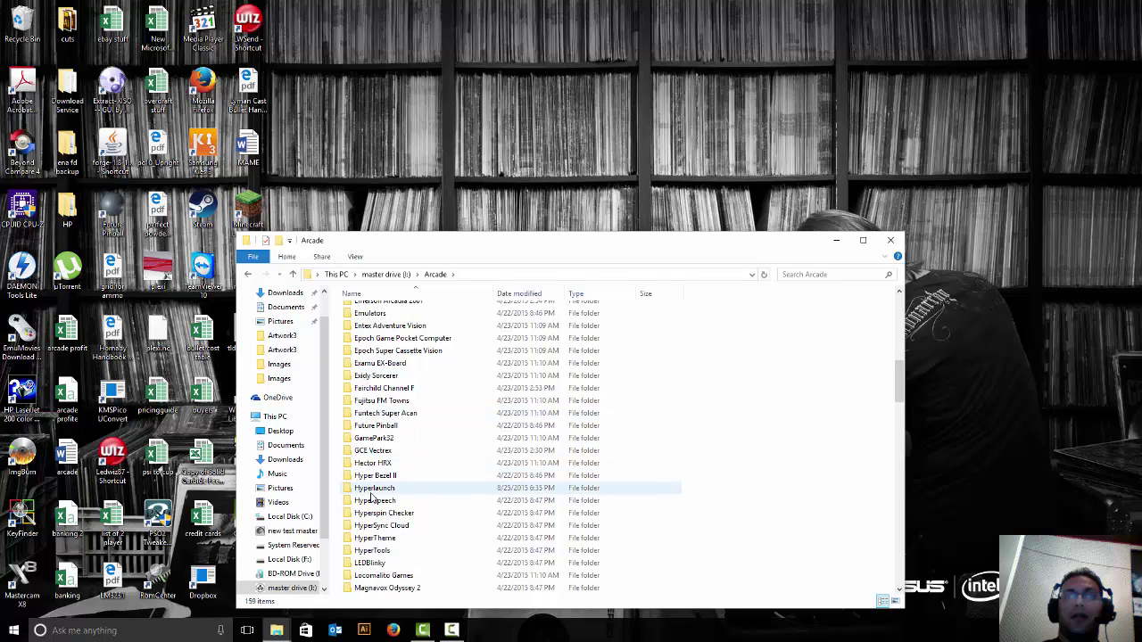
{"action": "double_click", "coordinate": [371, 492]}
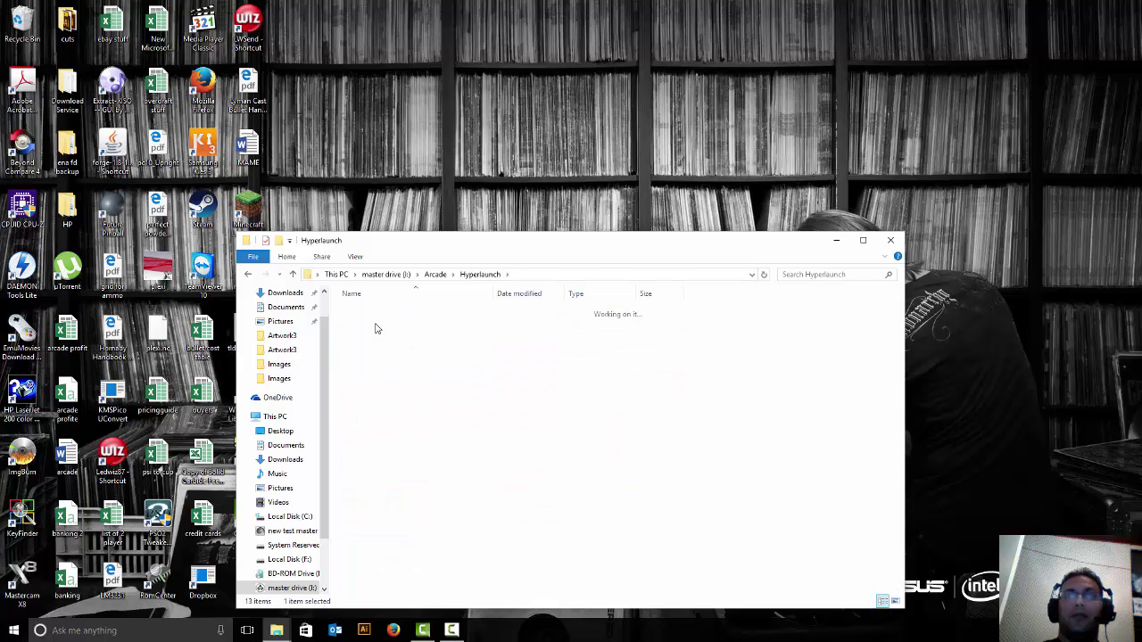
{"action": "double_click", "coordinate": [375, 327]}
{"action": "left_click", "coordinate": [379, 423]}
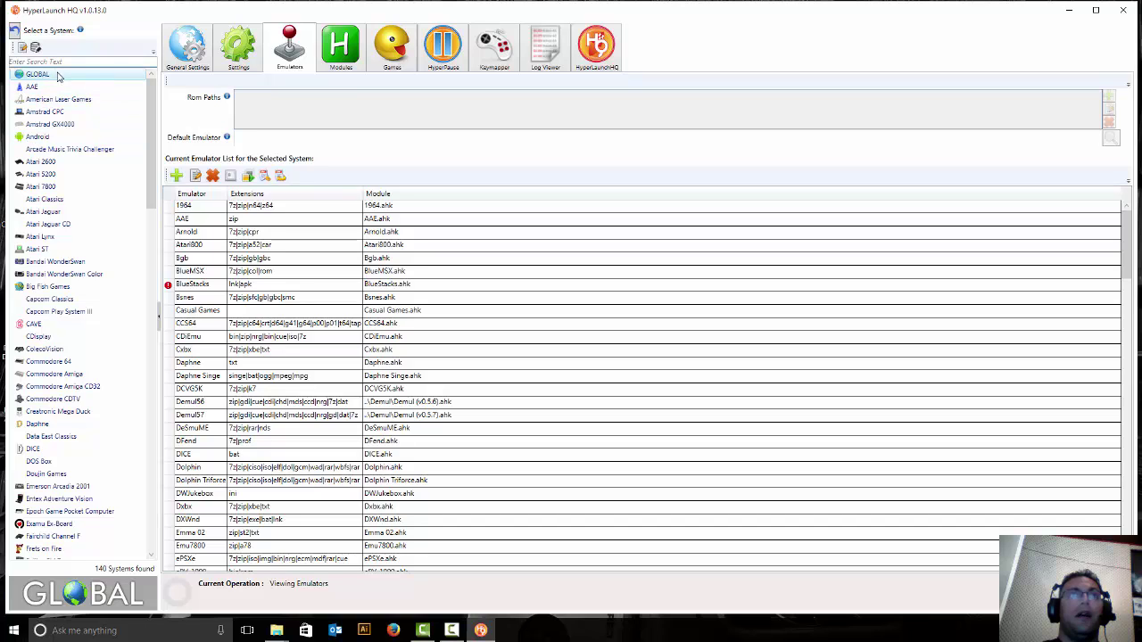
Step: Show the Xpadder keymapper settings for the GLOBAL system with the Hyperspin entry's profiles listed
{"action": "left_click", "coordinate": [509, 55]}
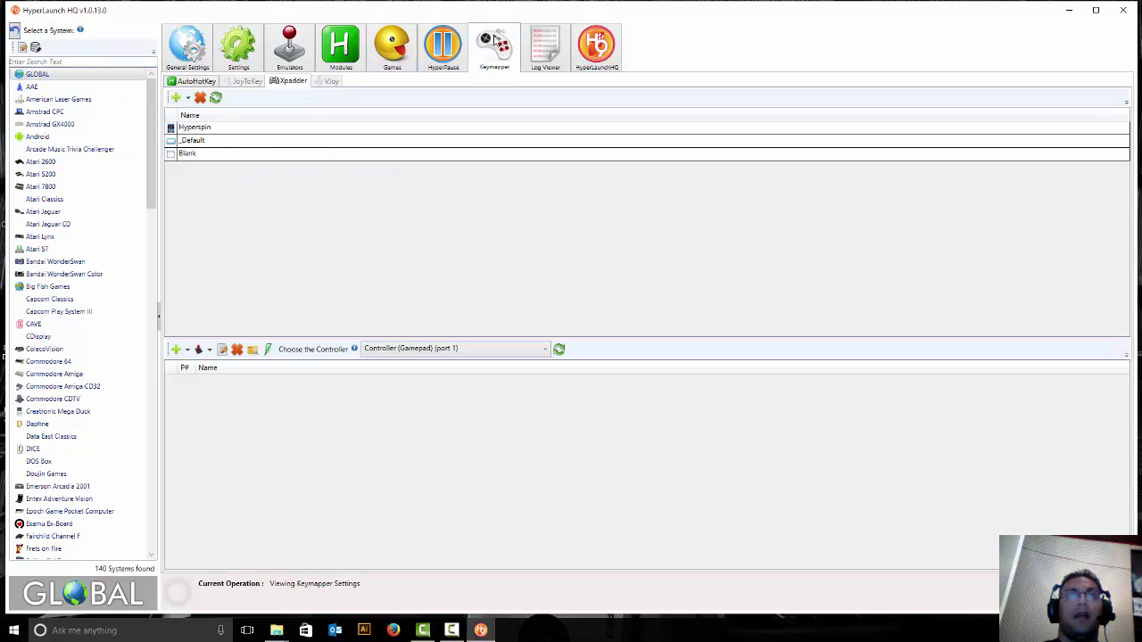
{"action": "left_click", "coordinate": [27, 89]}
{"action": "left_click", "coordinate": [36, 77]}
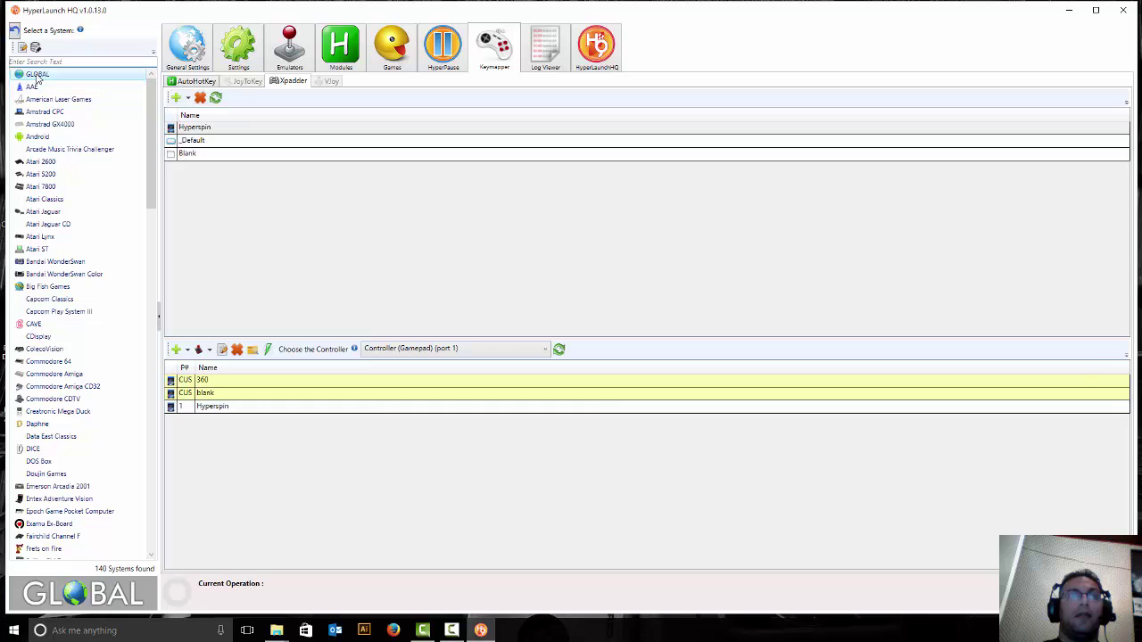
Step: Open the player 1 Hyperspin profile in Xpadder to check its key mappings, and close Xpadder
{"action": "left_click", "coordinate": [181, 407]}
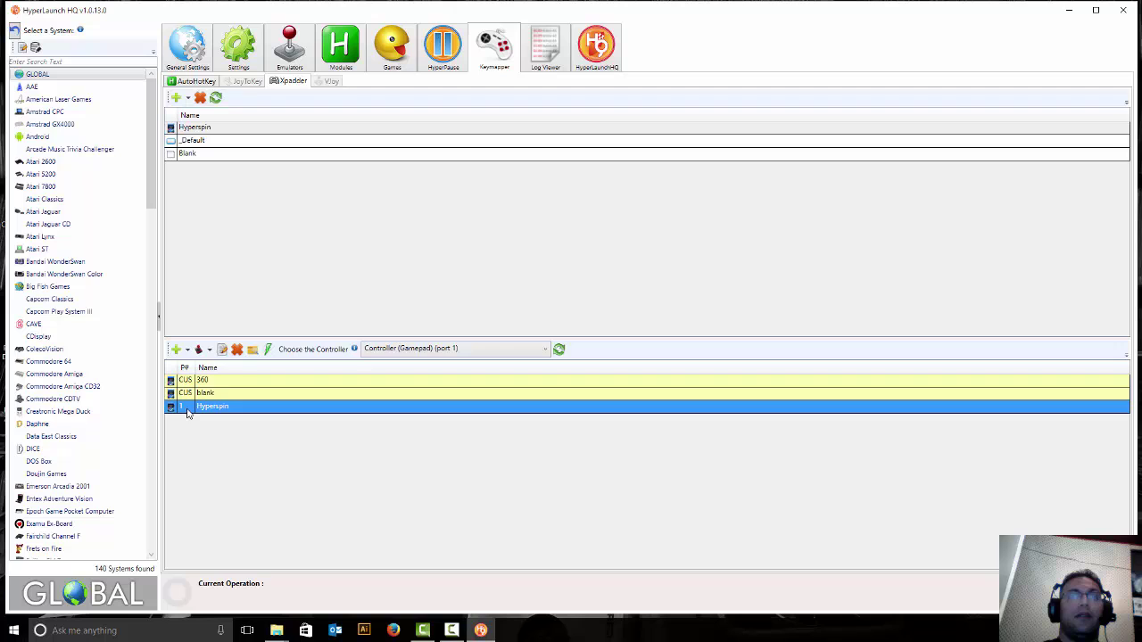
{"action": "left_click", "coordinate": [222, 352]}
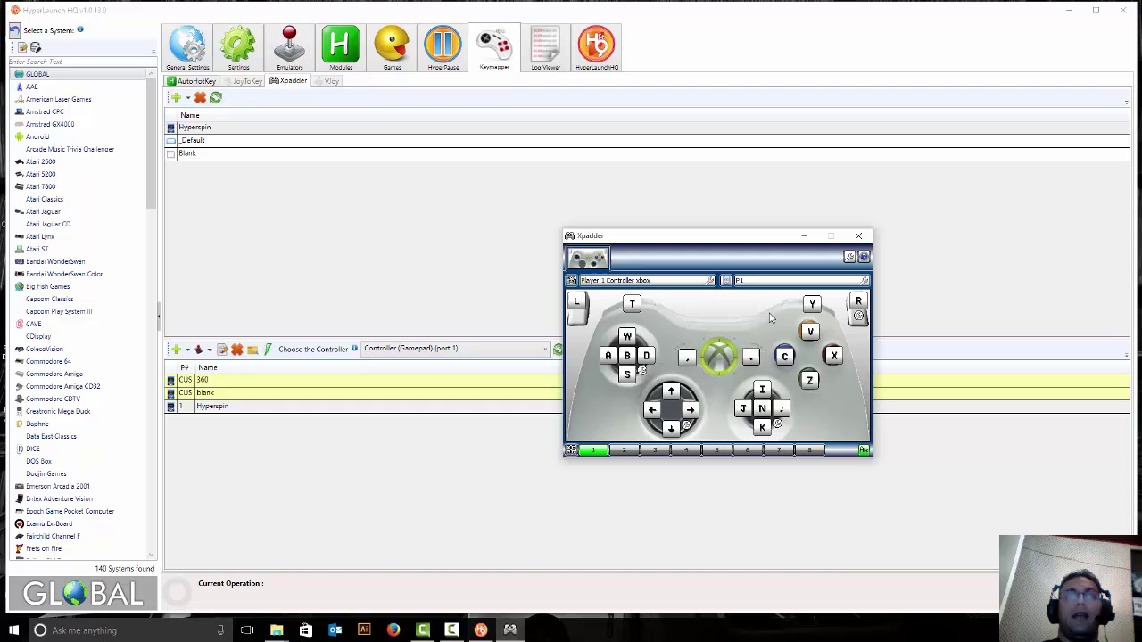
{"action": "left_click", "coordinate": [860, 238]}
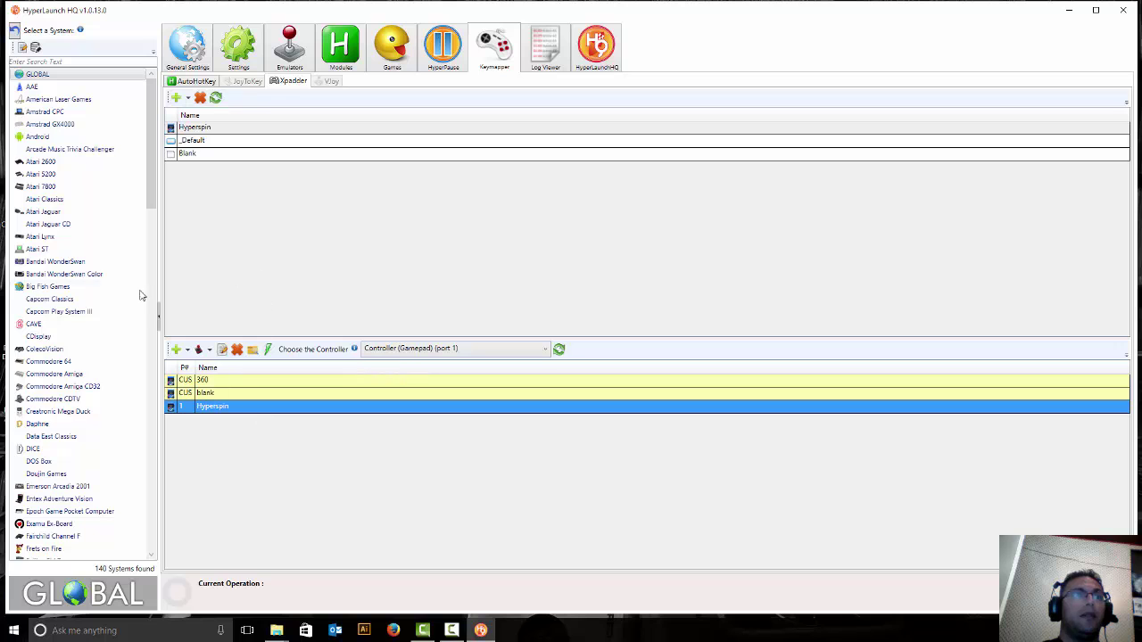
Step: View the Xpadder profiles for Bandai WonderSwan and for players 1 and 2 of the Nintendo Entertainment System
{"action": "left_click", "coordinate": [35, 266]}
{"action": "scroll", "coordinate": [40, 293], "scroll_direction": "down", "scroll_amount": 9}
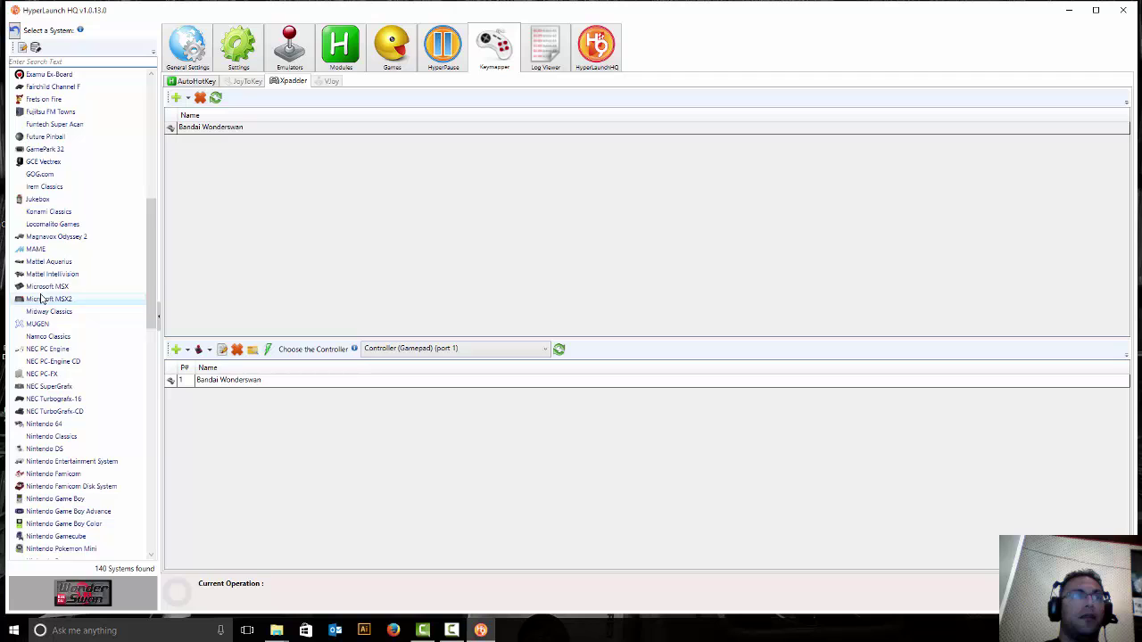
{"action": "scroll", "coordinate": [40, 299], "scroll_direction": "down", "scroll_amount": 5}
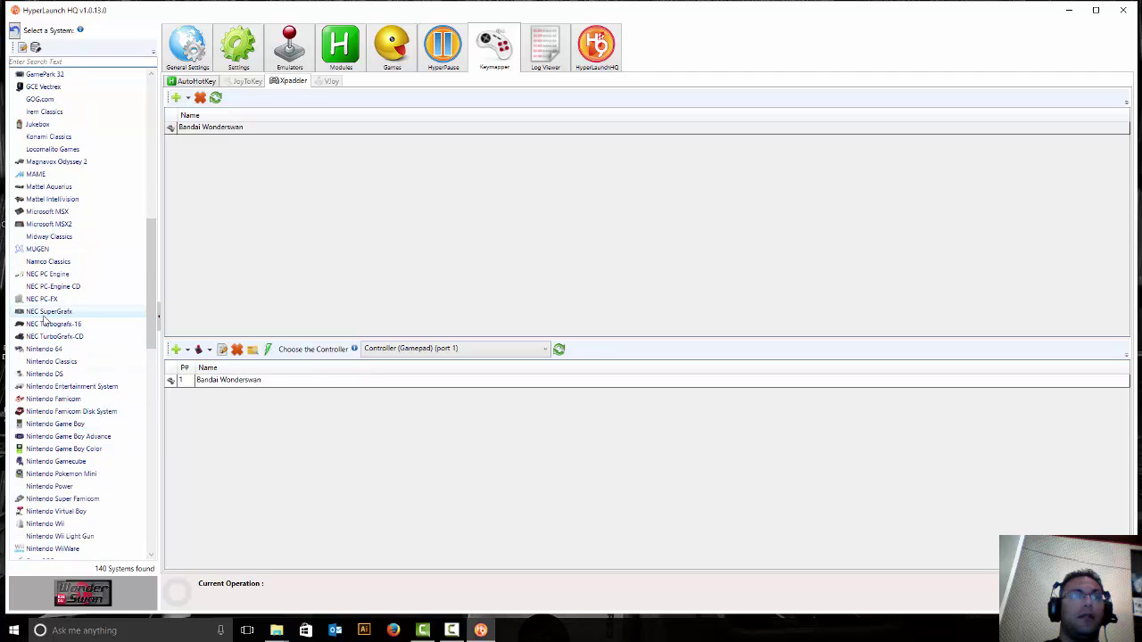
{"action": "left_click", "coordinate": [46, 387]}
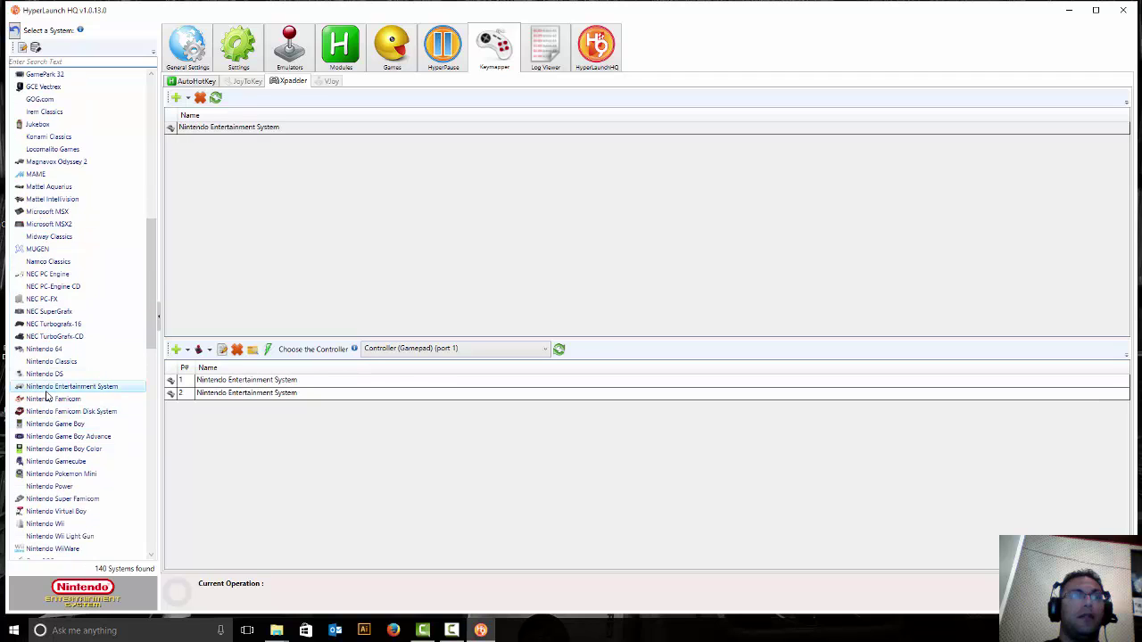
{"action": "left_click", "coordinate": [237, 386]}
{"action": "left_click", "coordinate": [201, 394]}
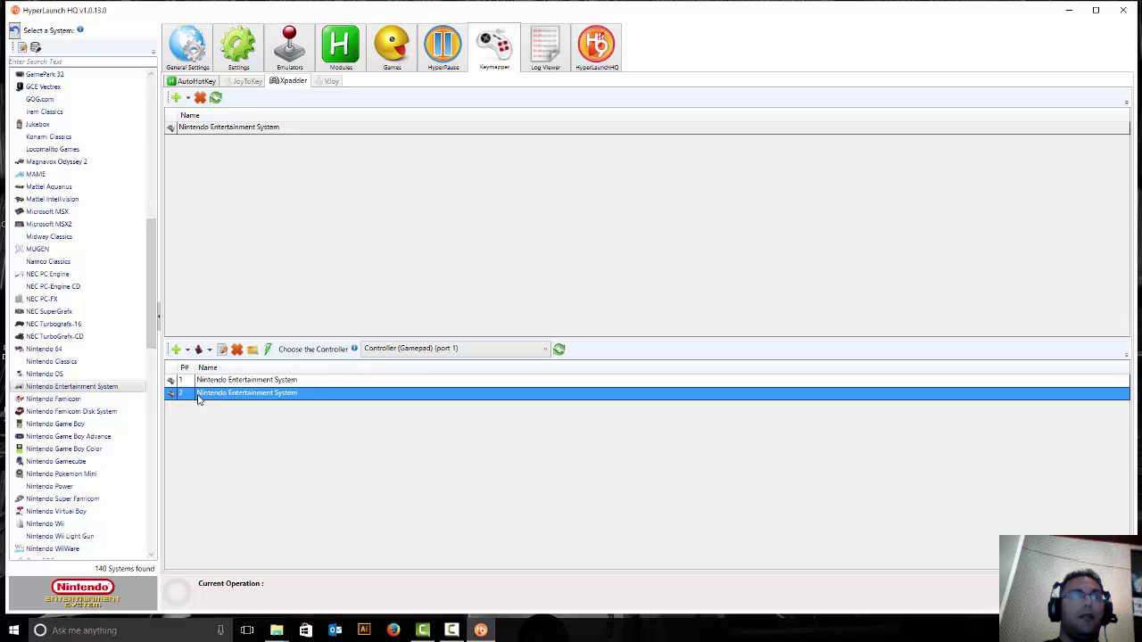
{"action": "left_click", "coordinate": [177, 381]}
{"action": "left_click", "coordinate": [181, 397]}
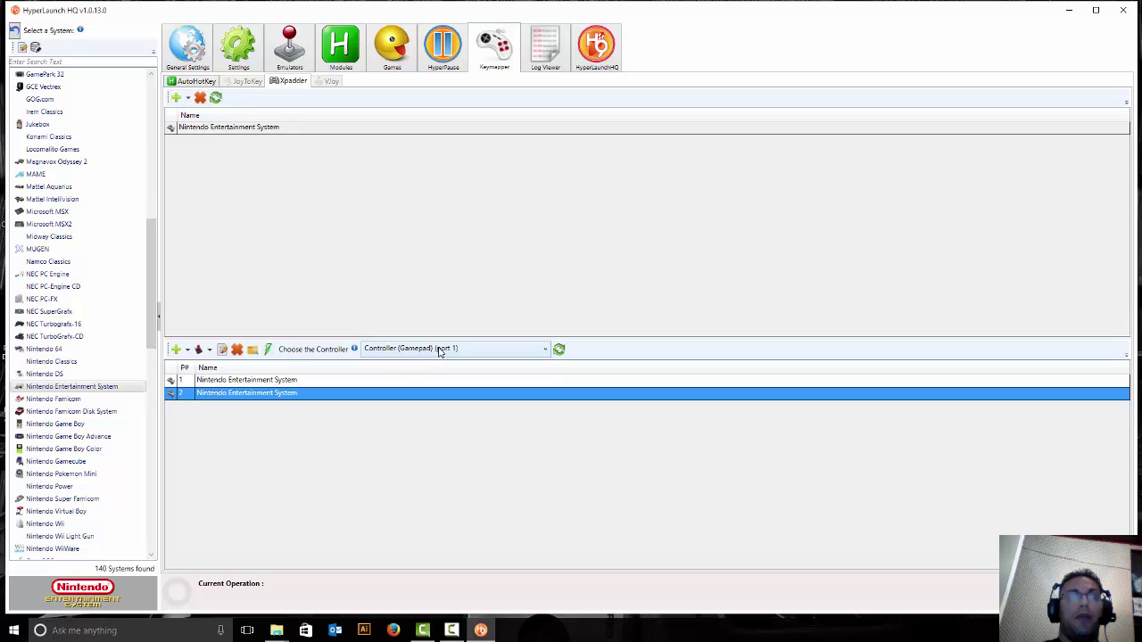
Step: Open the player 1 Nintendo Entertainment System profile in Xpadder to check its key mappings, and close Xpadder
{"action": "left_click", "coordinate": [218, 382]}
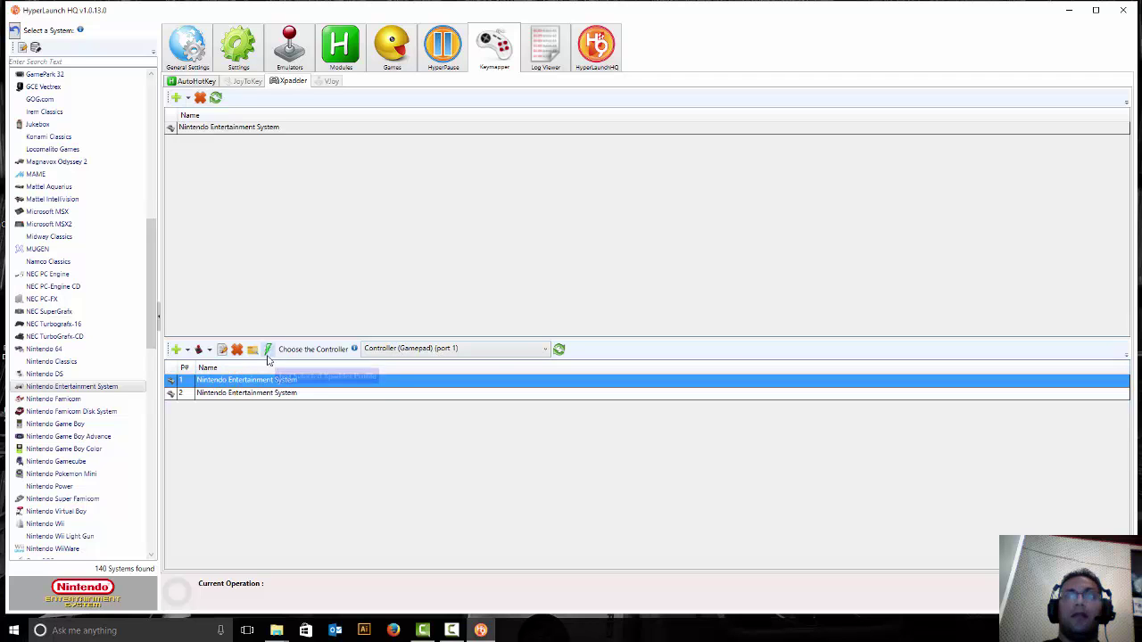
{"action": "left_click", "coordinate": [224, 352]}
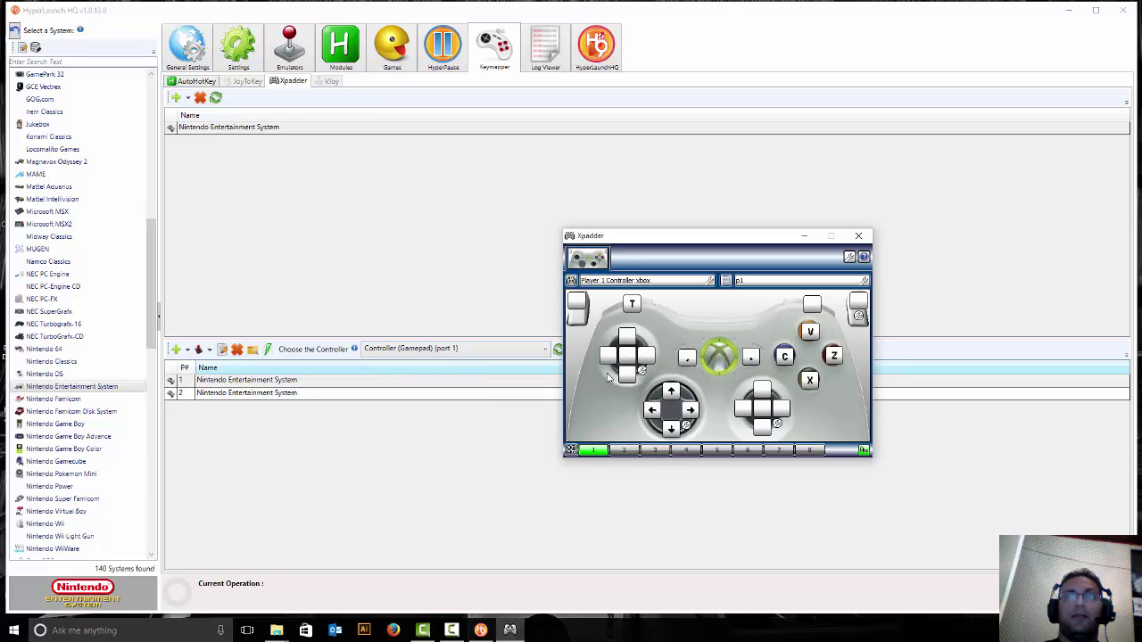
{"action": "left_click", "coordinate": [810, 330]}
{"action": "key", "text": "v"}
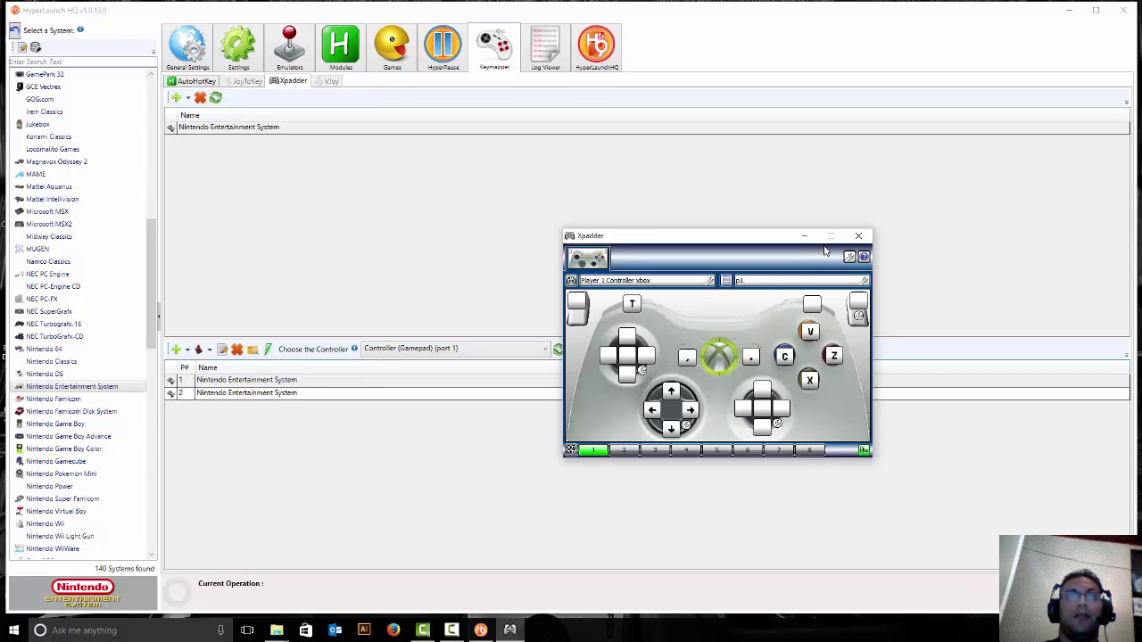
{"action": "left_click", "coordinate": [858, 235]}
Step: Find the Visual Pinball system in the systems list and show its Xpadder profiles
{"action": "scroll", "coordinate": [140, 409], "scroll_direction": "down", "scroll_amount": 6}
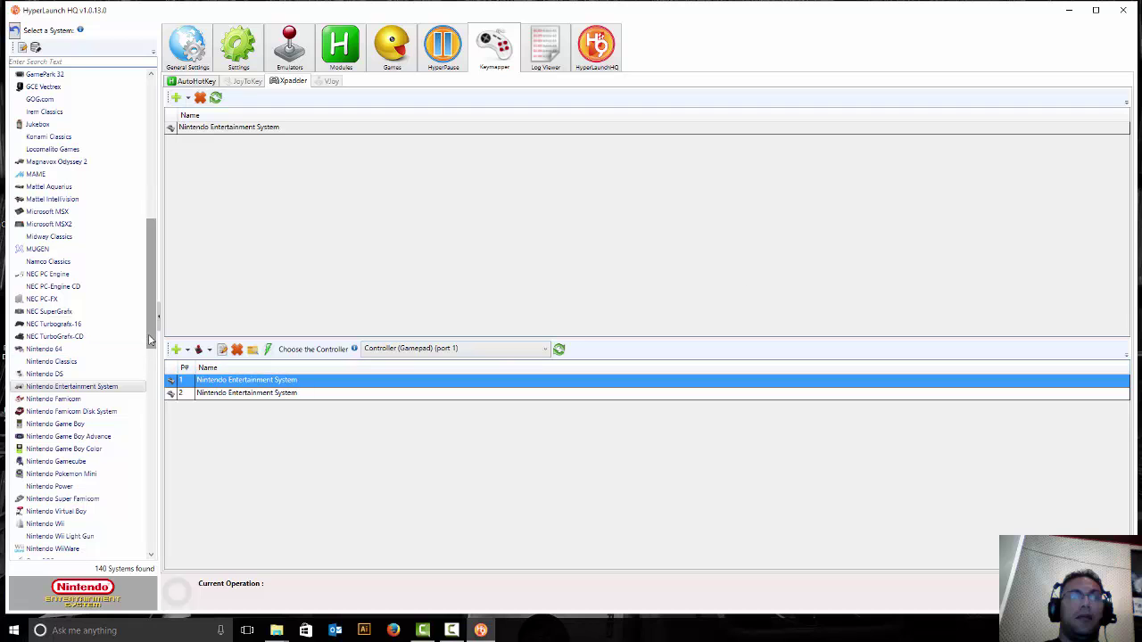
{"action": "scroll", "coordinate": [139, 429], "scroll_direction": "down", "scroll_amount": 5}
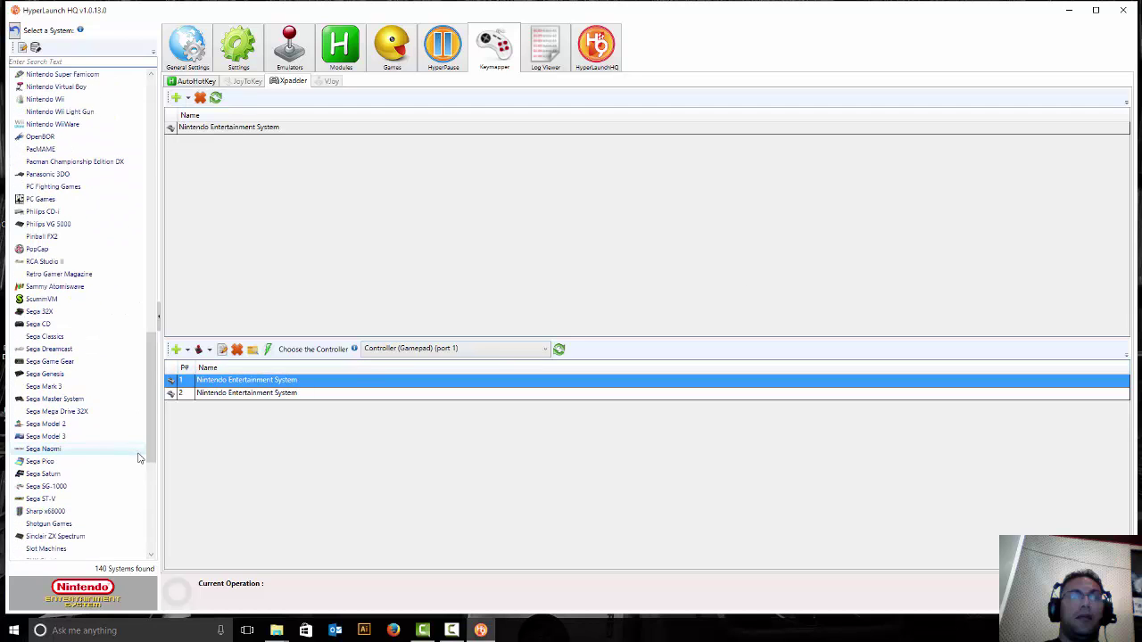
{"action": "scroll", "coordinate": [126, 453], "scroll_direction": "down", "scroll_amount": 4}
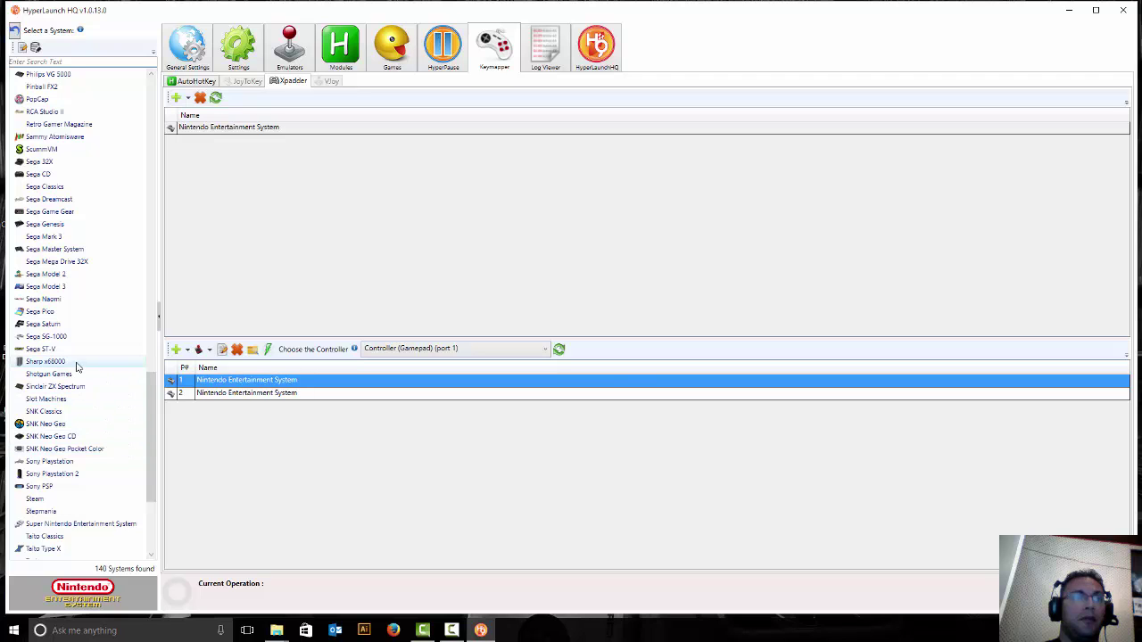
{"action": "scroll", "coordinate": [69, 469], "scroll_direction": "down", "scroll_amount": 4}
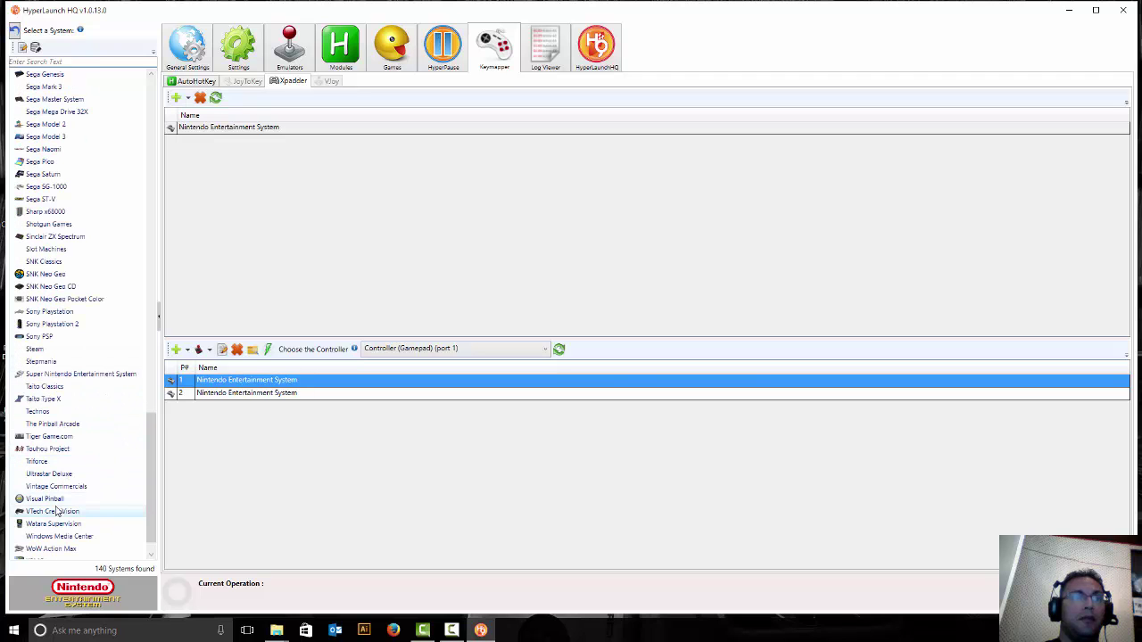
{"action": "left_click", "coordinate": [54, 502]}
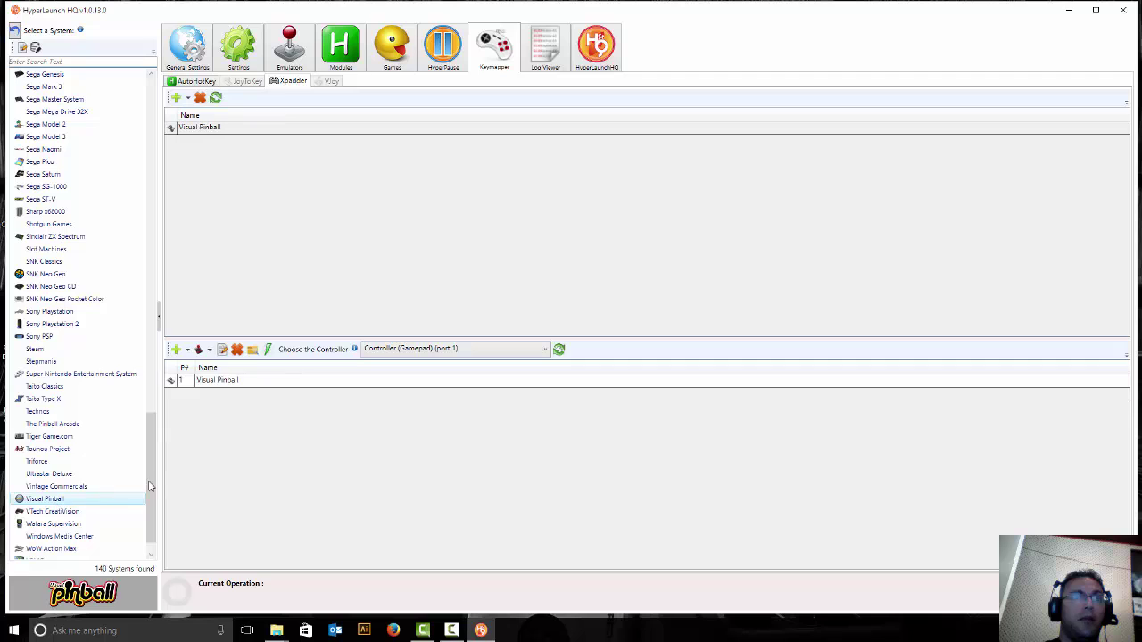
Step: Open the player 1 Visual Pinball profile in Xpadder to check its key mappings, and close Xpadder
{"action": "left_click", "coordinate": [220, 384]}
{"action": "left_click", "coordinate": [223, 349]}
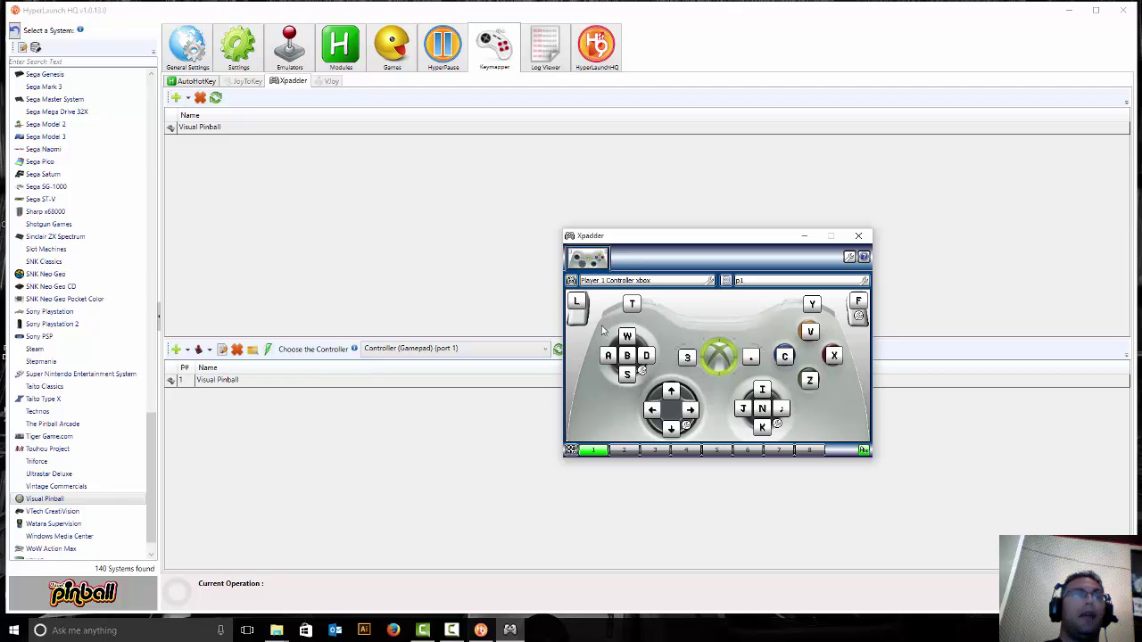
{"action": "left_click", "coordinate": [859, 237]}
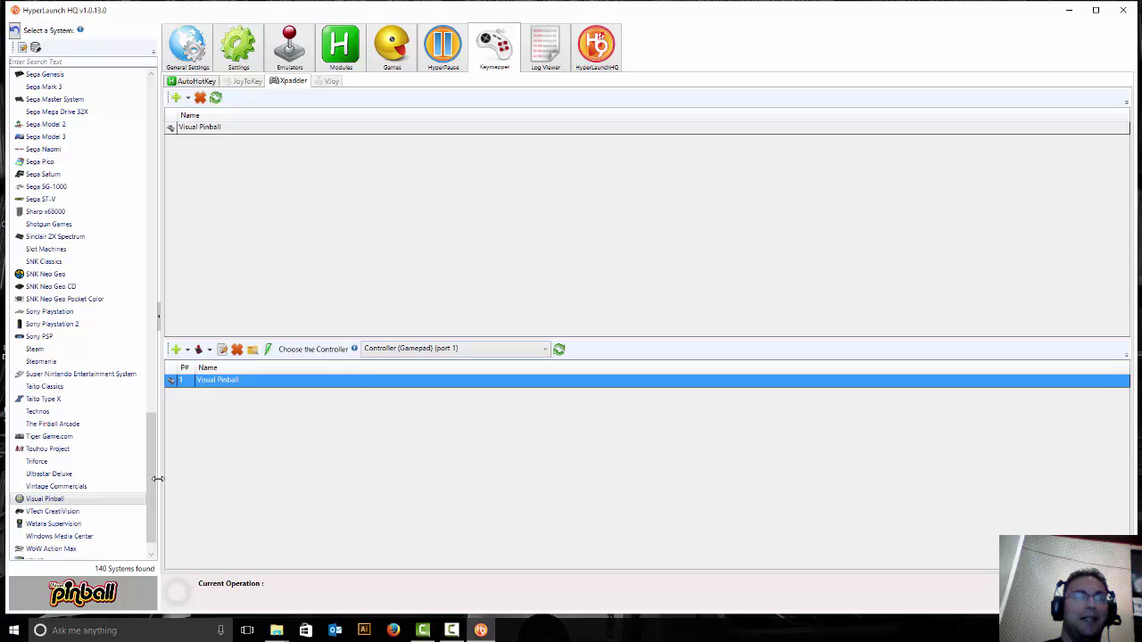